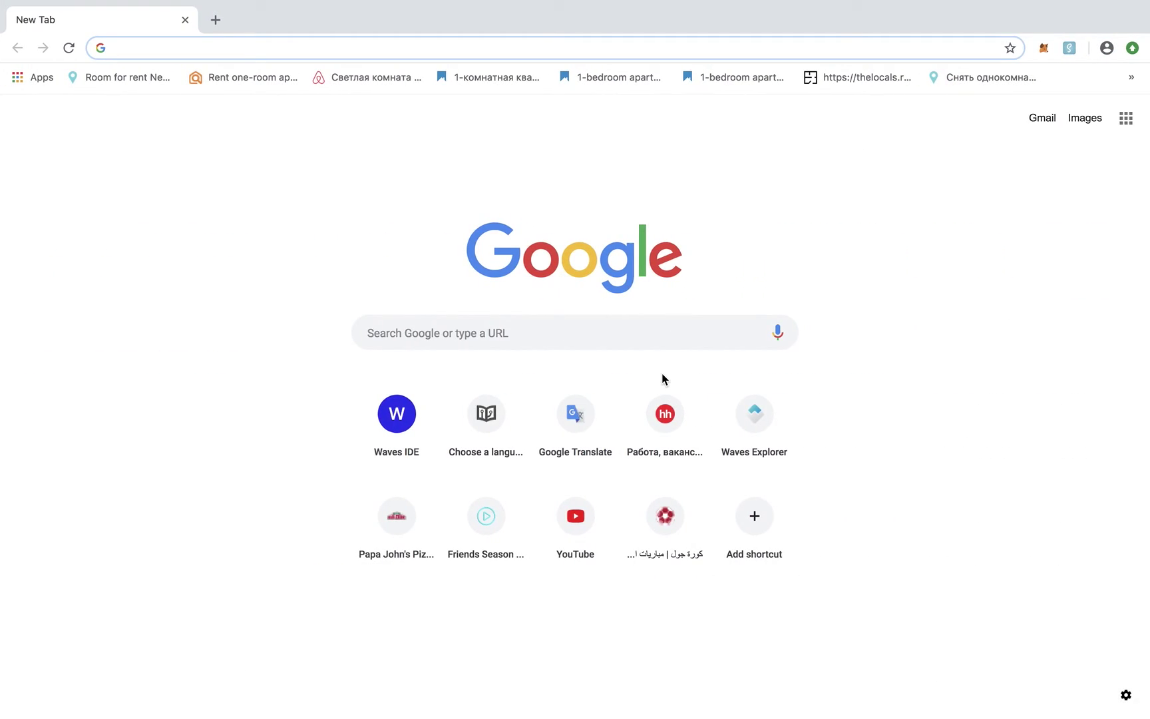
pyautogui.write('ide')
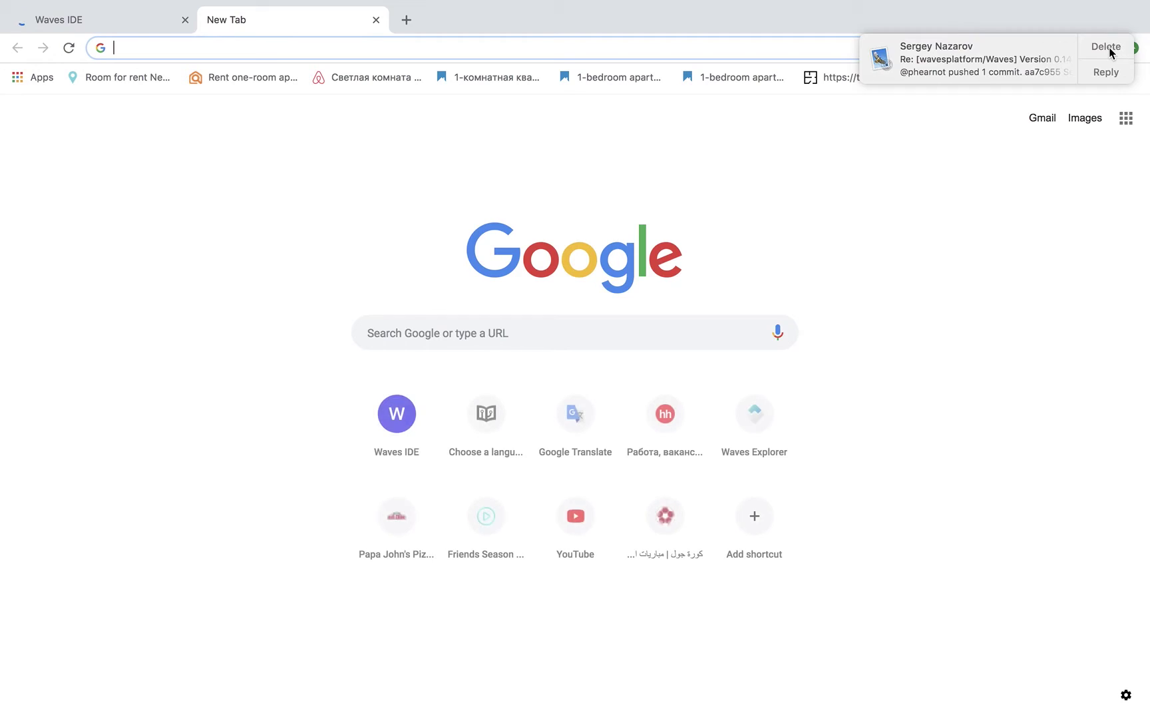
pyautogui.click(1106, 47)
pyautogui.write('client.wavesplatform.com')
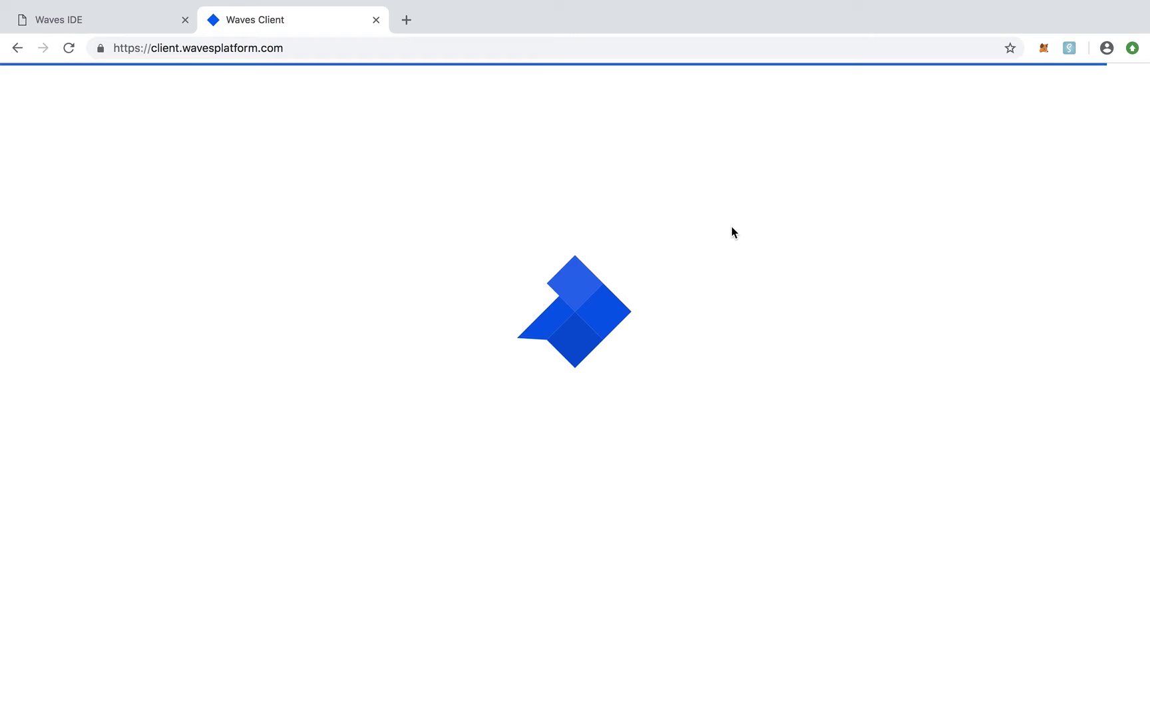
pyautogui.click(718, 306)
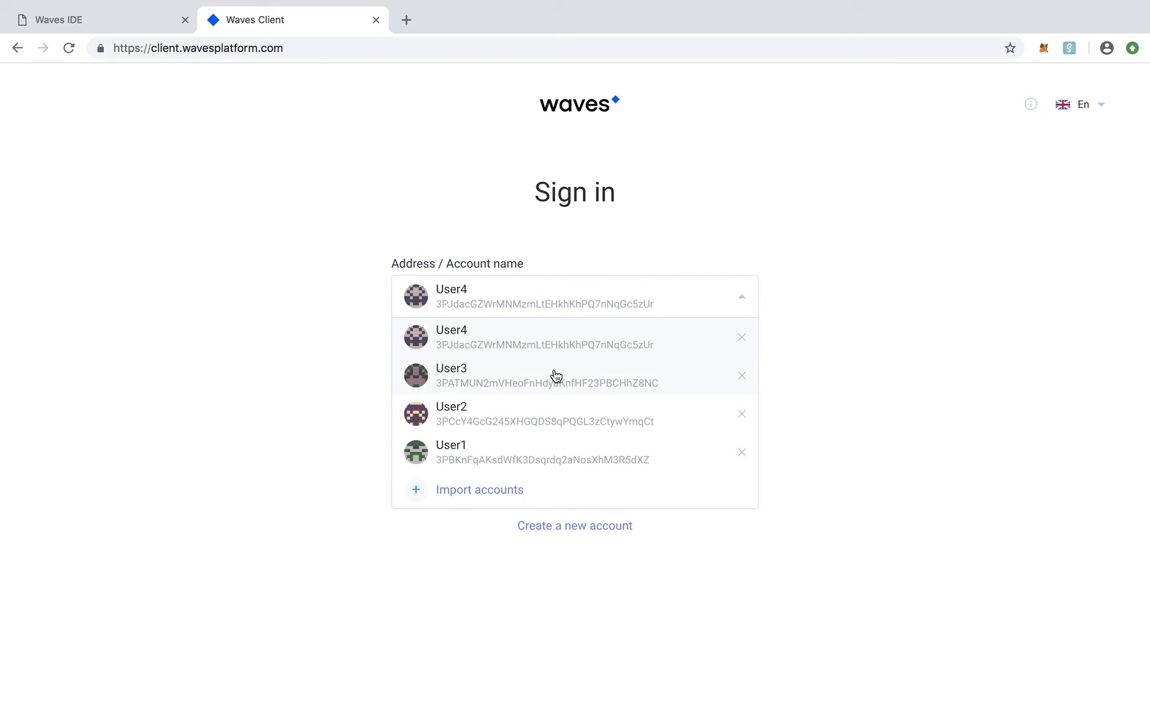
pyautogui.click(555, 376)
pyautogui.click(477, 380)
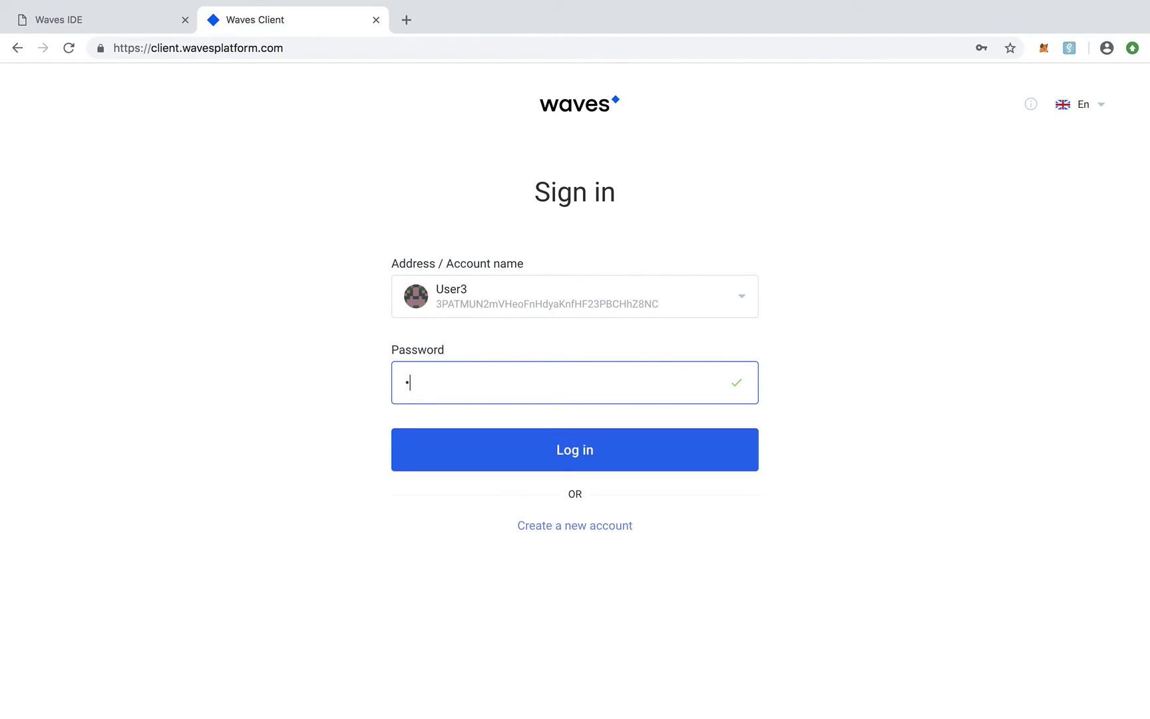
pyautogui.click(533, 438)
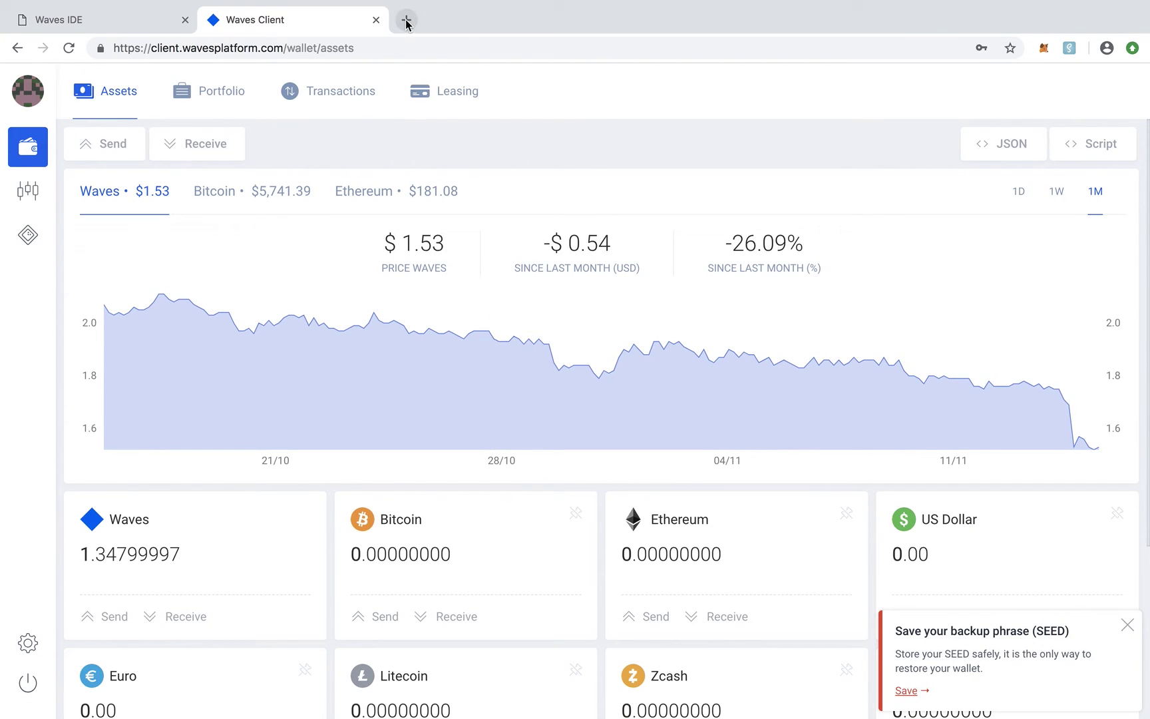
# In a new tab, sign in to a second account (User4) with the same password
pyautogui.click(406, 20)
pyautogui.write('cli')
pyautogui.press('Return')
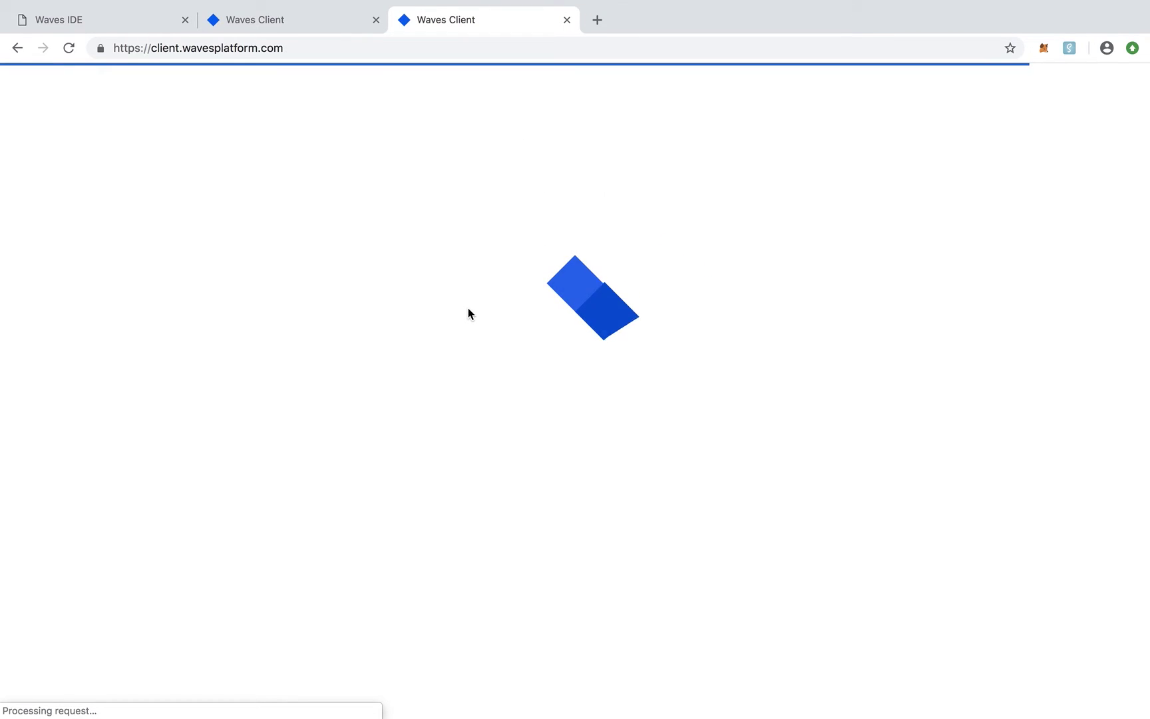
pyautogui.click(495, 305)
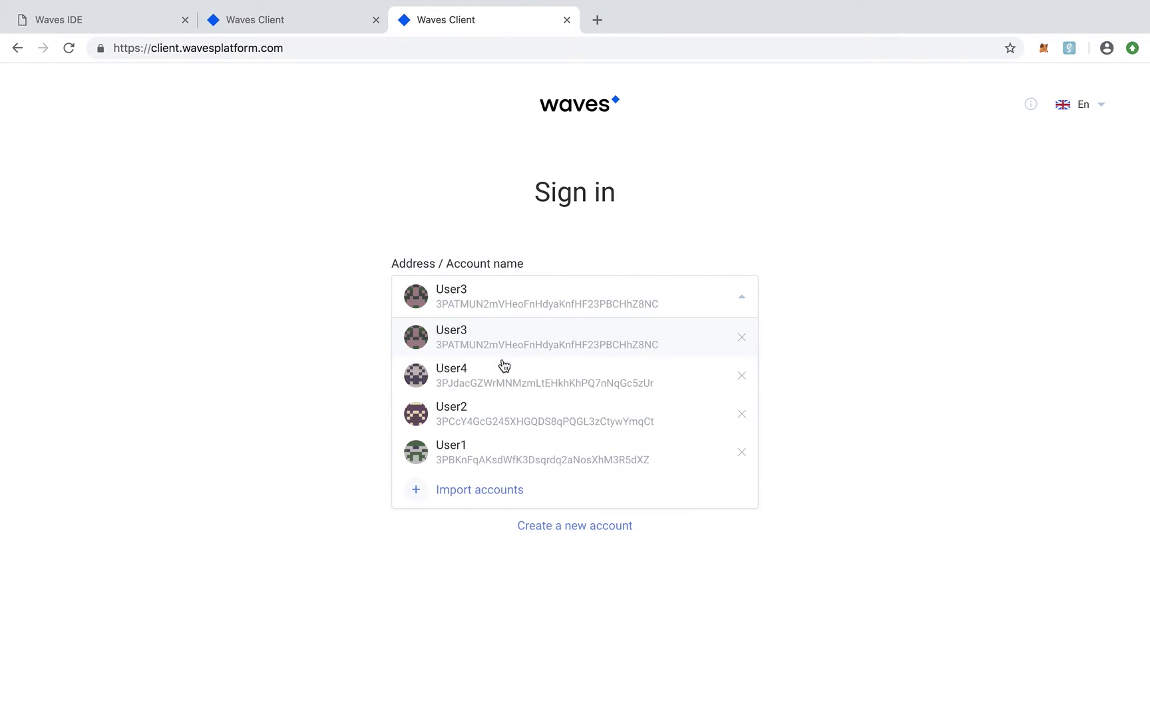
pyautogui.click(496, 391)
pyautogui.click(465, 382)
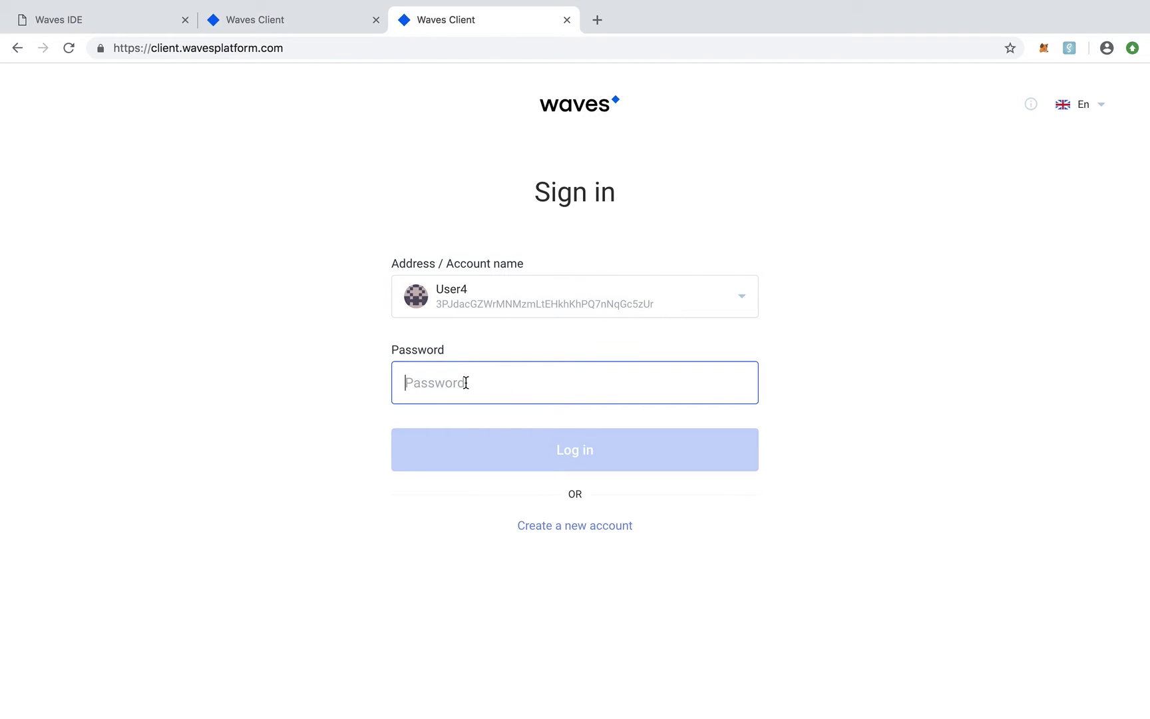
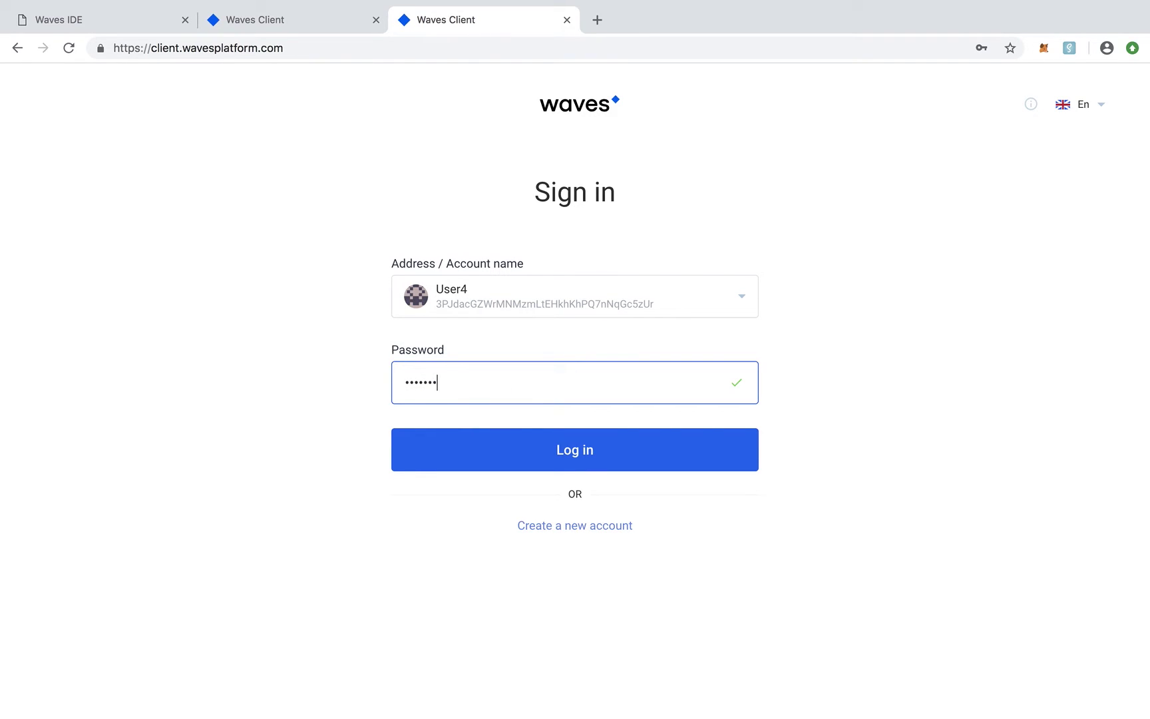
pyautogui.press('Return')
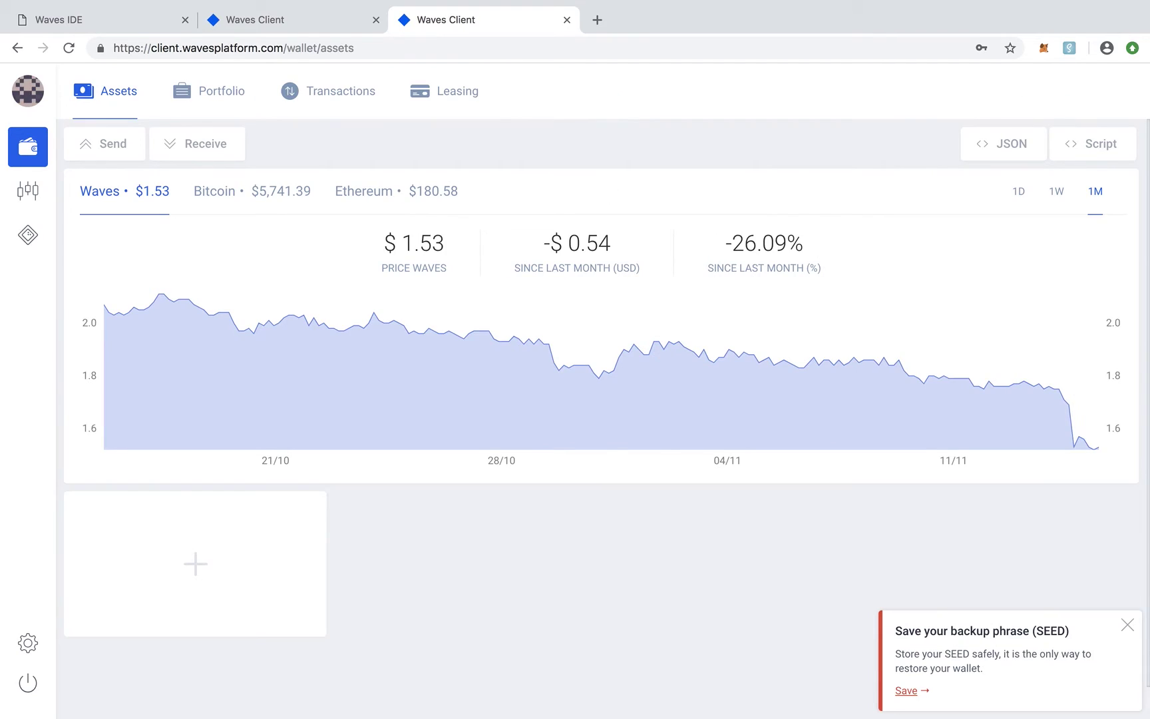
# Launch the IDE's Multisignature account wizard and add a second public key field
pyautogui.click(155, 25)
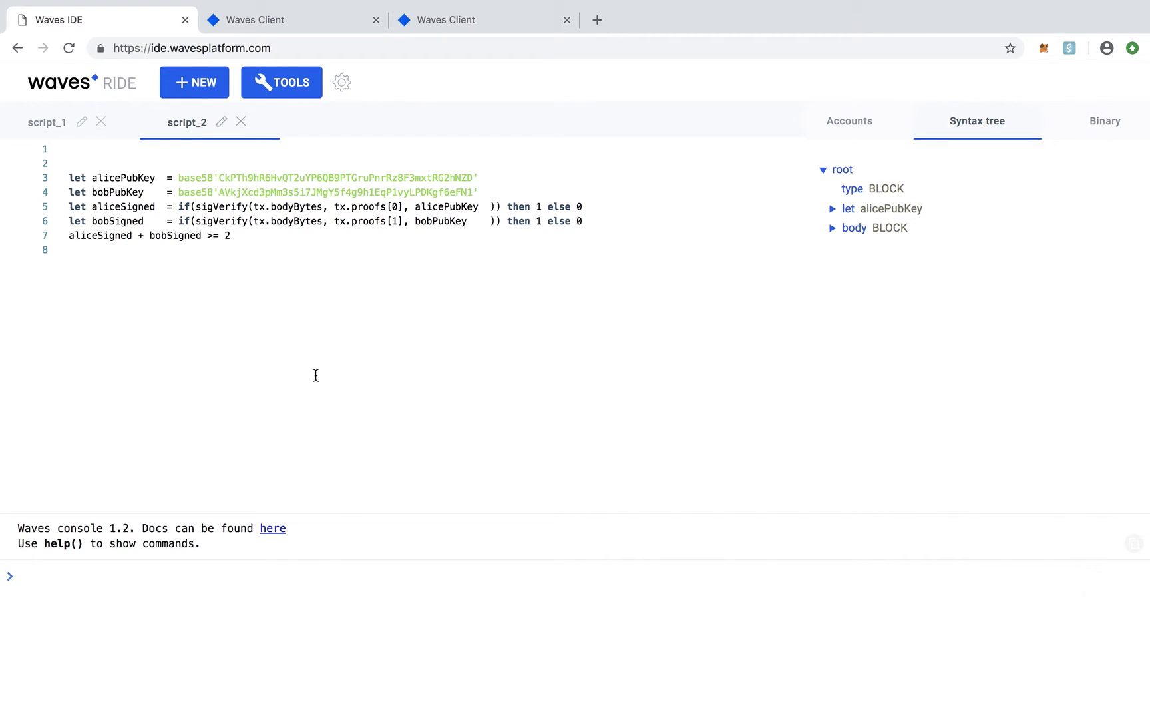
pyautogui.click(303, 86)
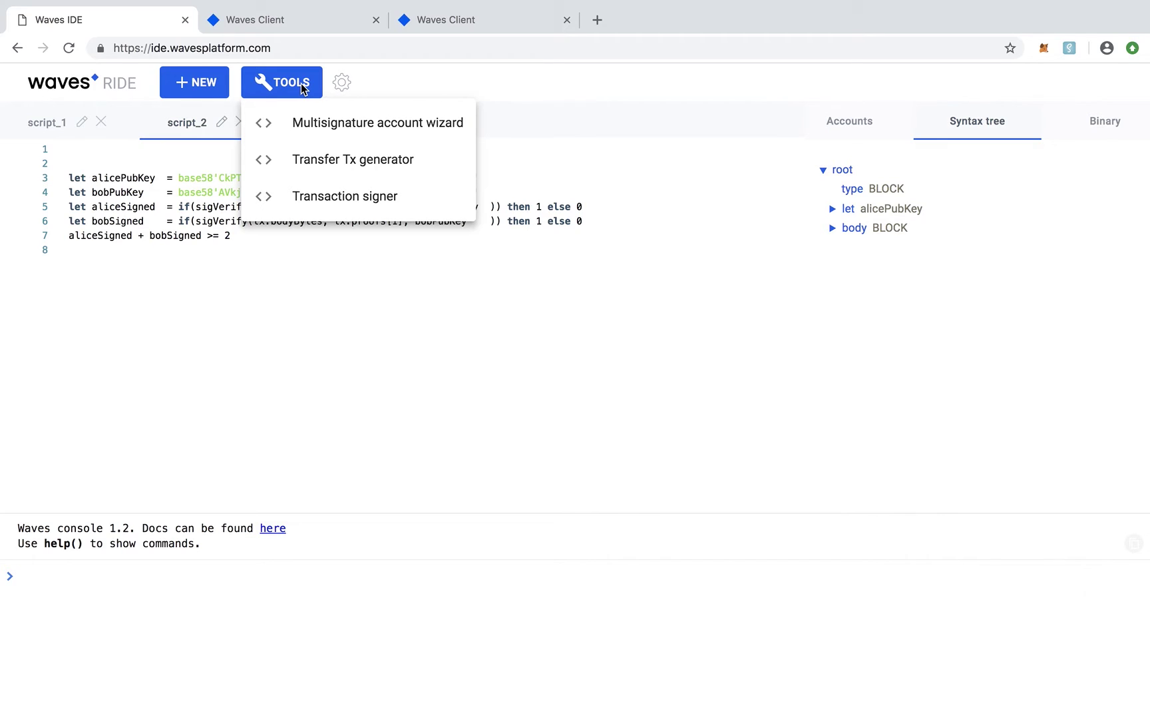
pyautogui.click(337, 130)
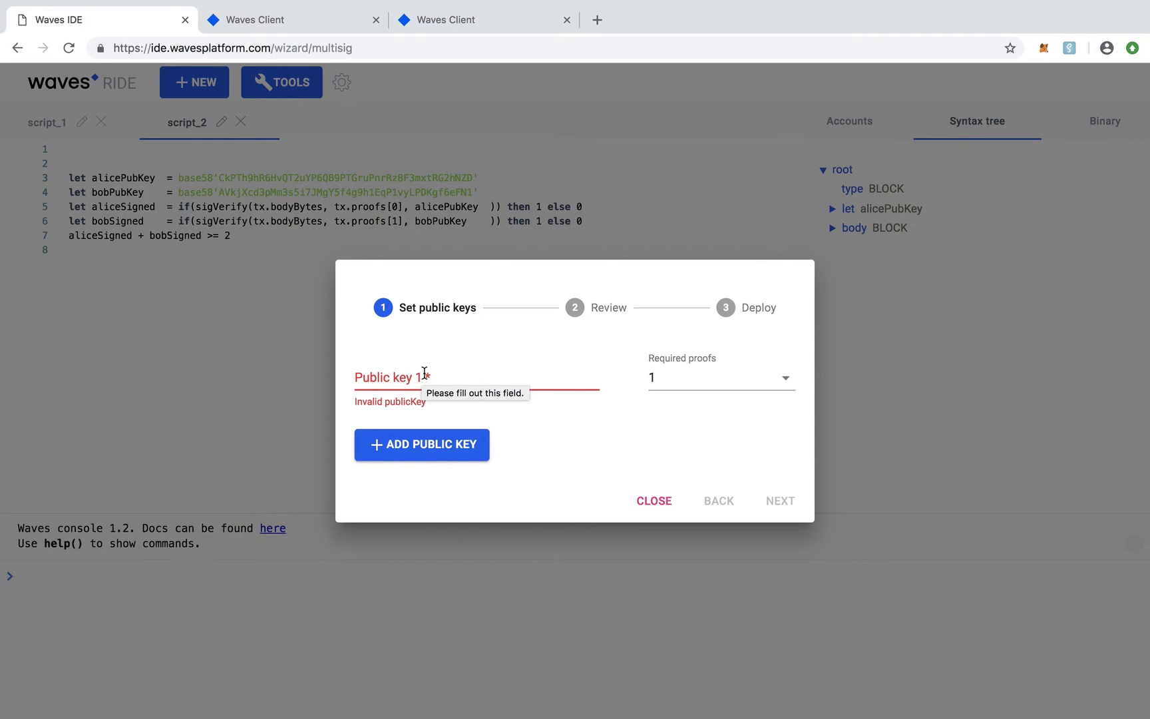
pyautogui.click(408, 452)
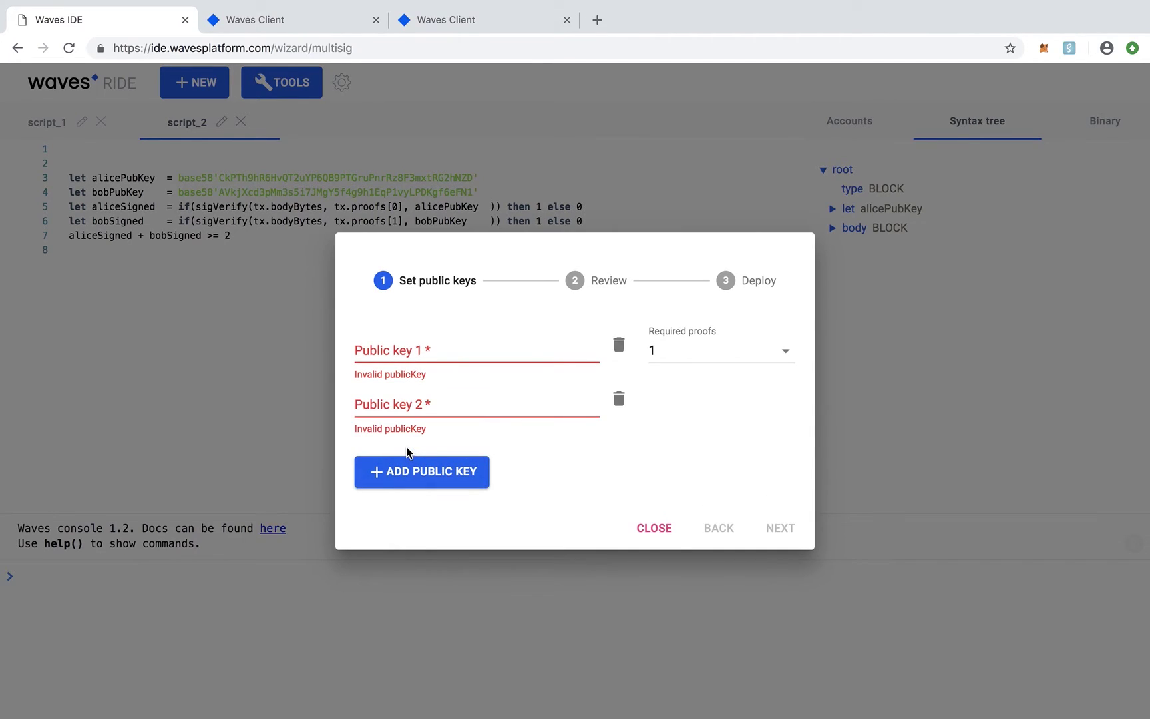
# Copy the first wallet's public key from Security settings into wizard Public key 1
pyautogui.click(315, 17)
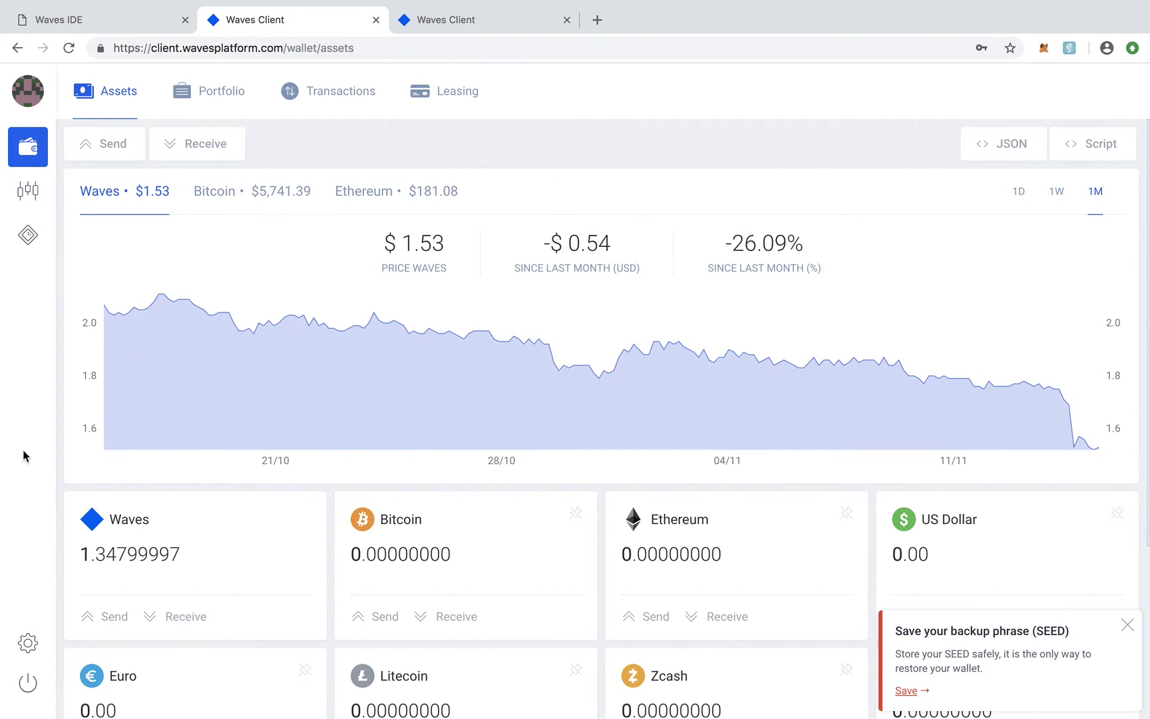
pyautogui.click(28, 643)
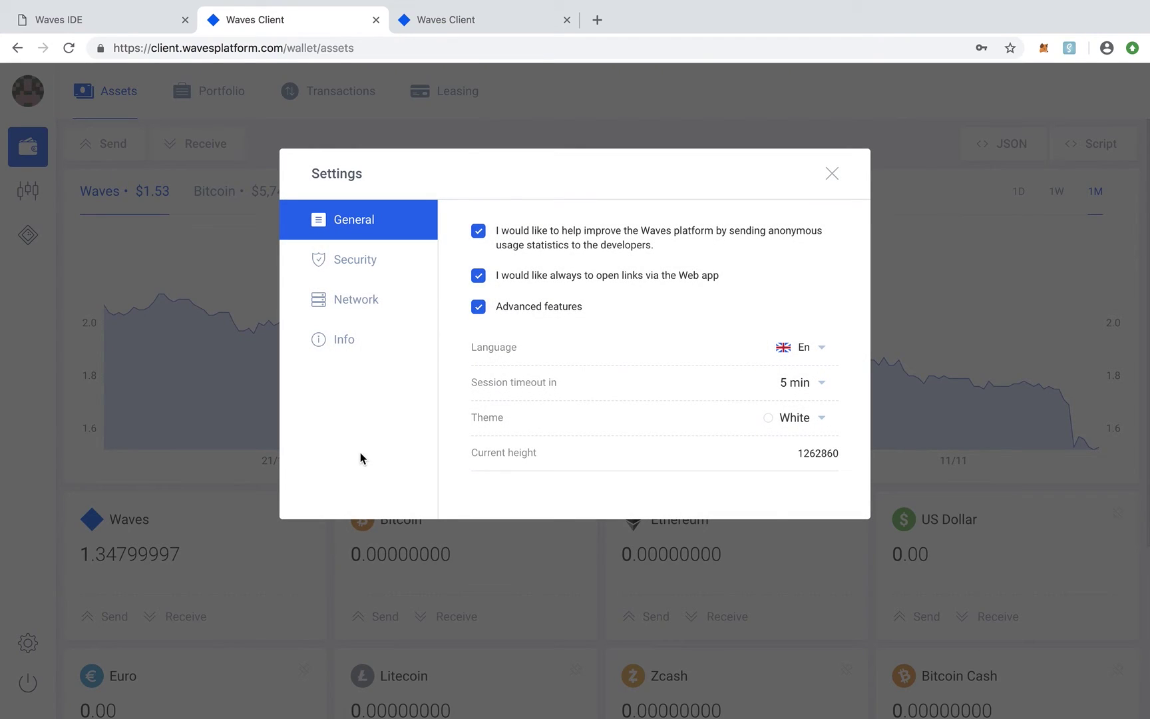
pyautogui.click(351, 275)
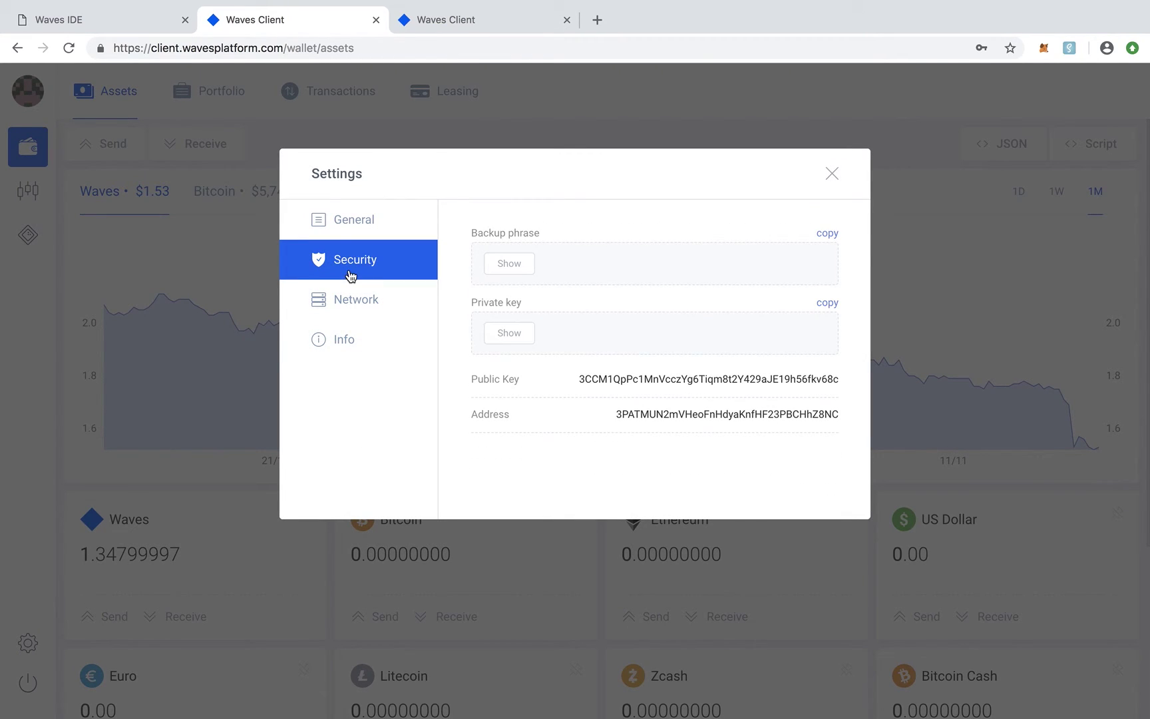
pyautogui.doubleClick(618, 380)
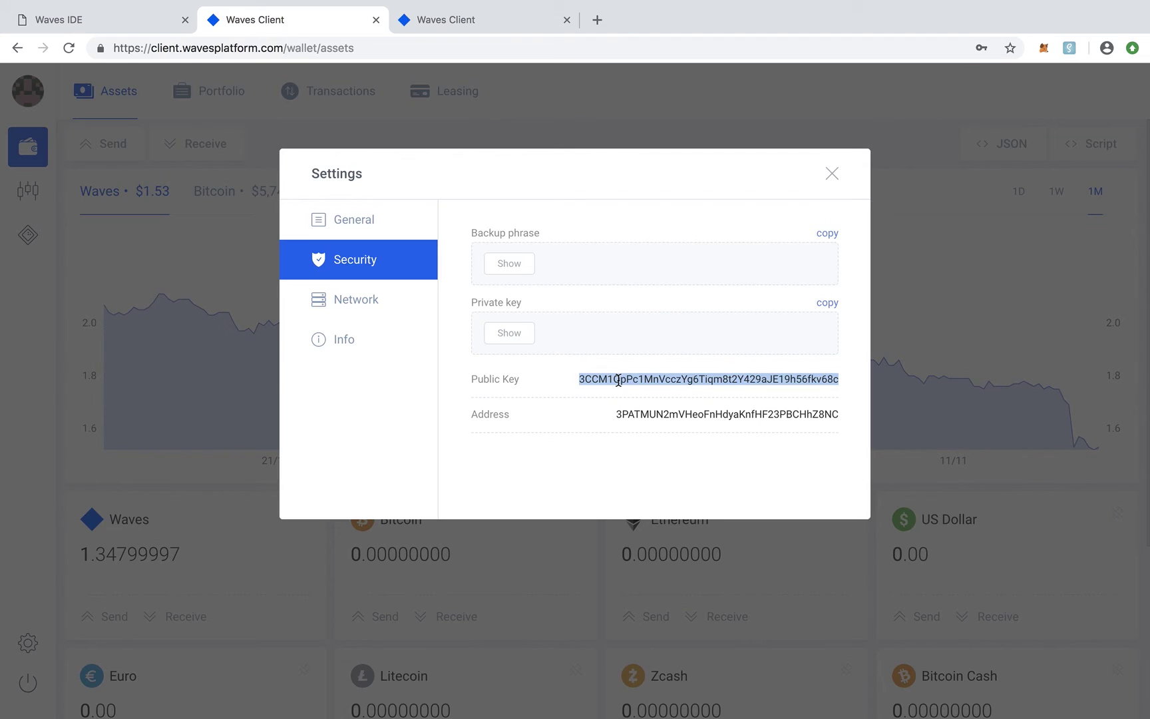
pyautogui.click(131, 24)
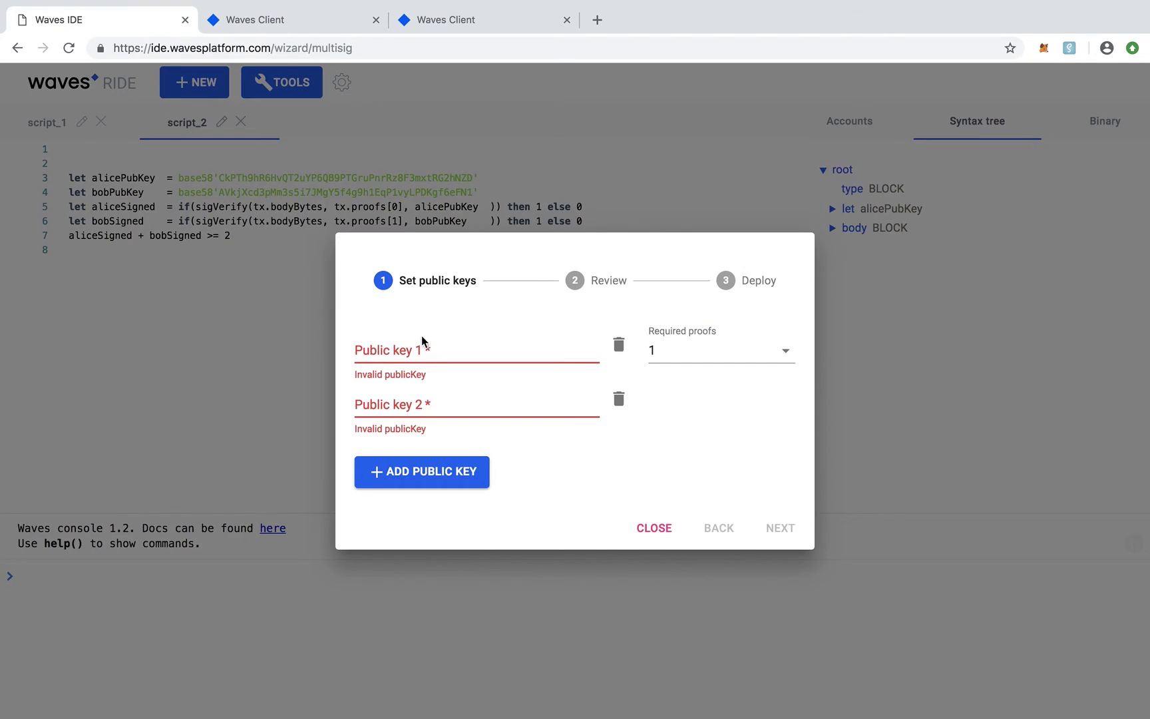
pyautogui.click(420, 352)
pyautogui.hotkey('ctrl', 'v')
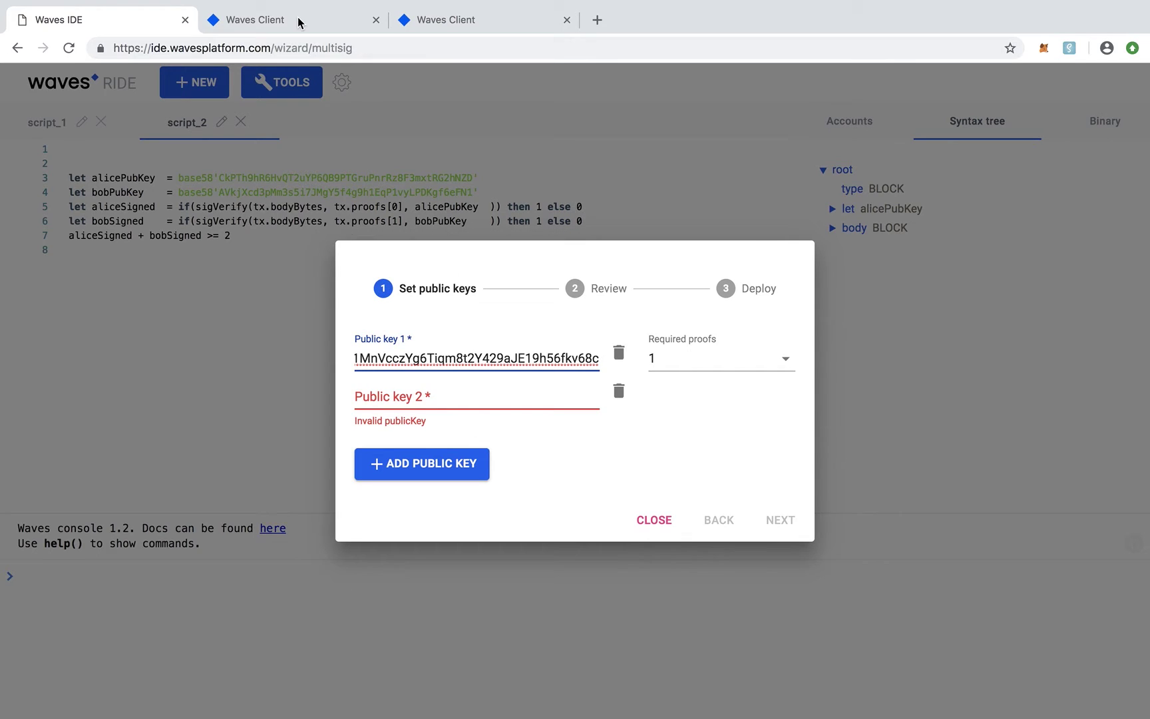
# Copy the second wallet's public key from Security settings into wizard Public key 2
pyautogui.click(296, 21)
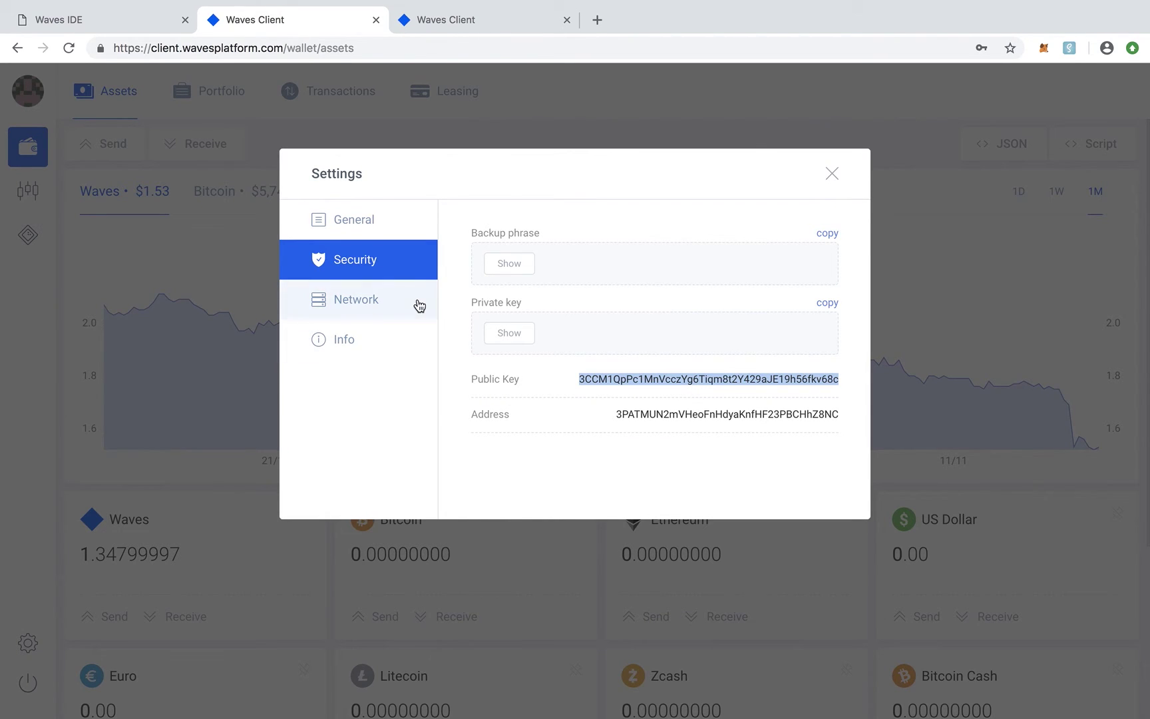
pyautogui.click(469, 21)
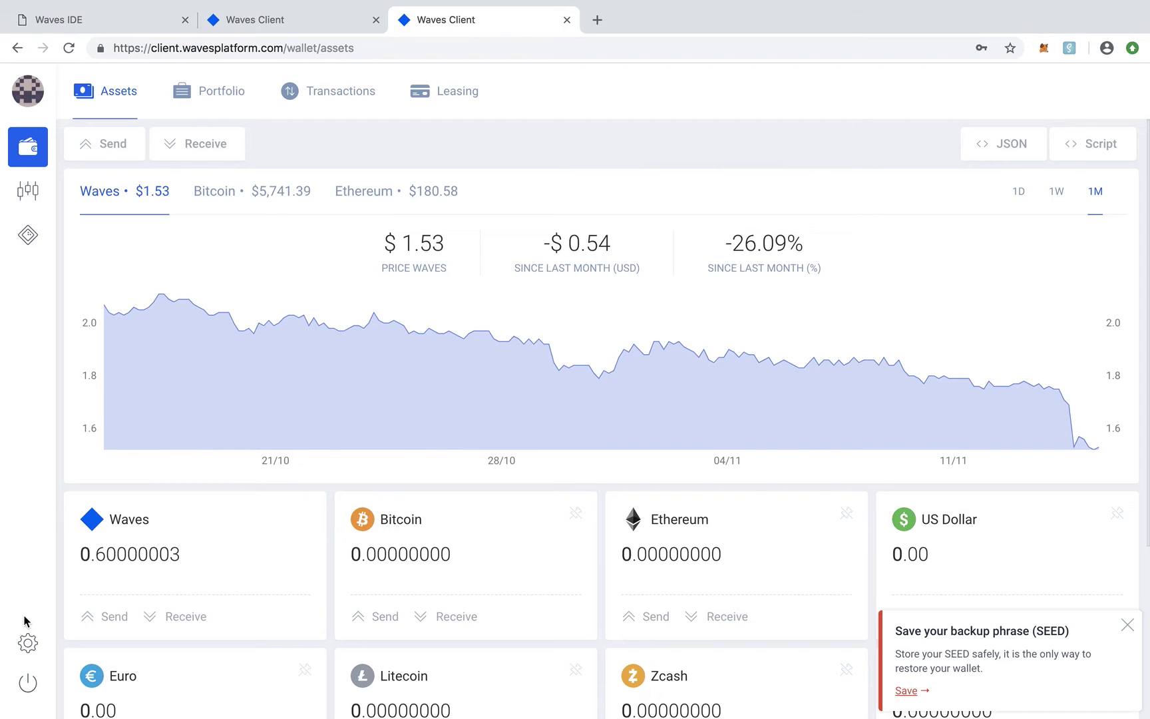
pyautogui.click(27, 643)
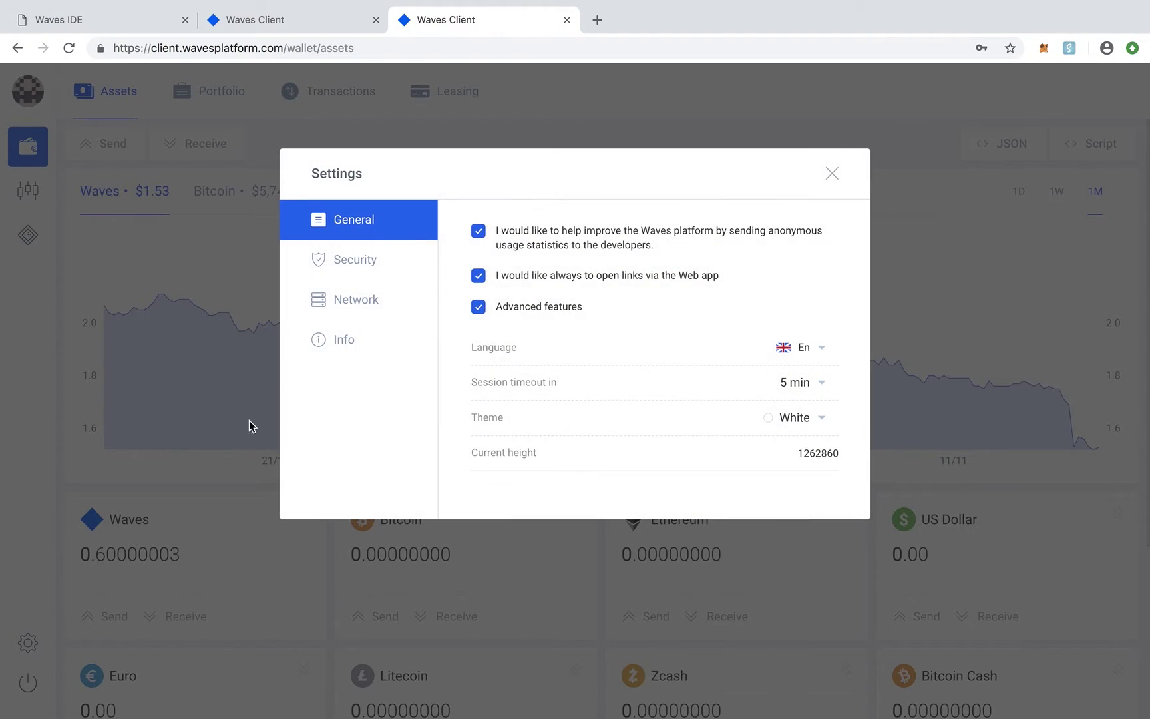
pyautogui.click(353, 253)
pyautogui.doubleClick(644, 378)
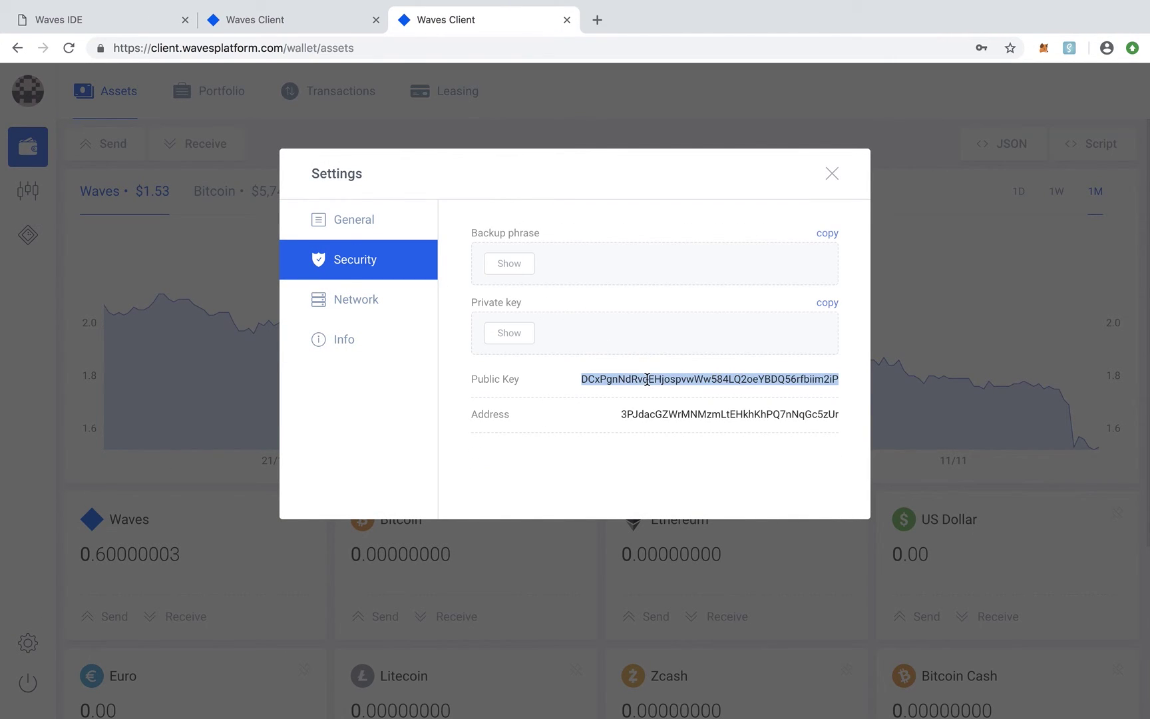
pyautogui.click(150, 26)
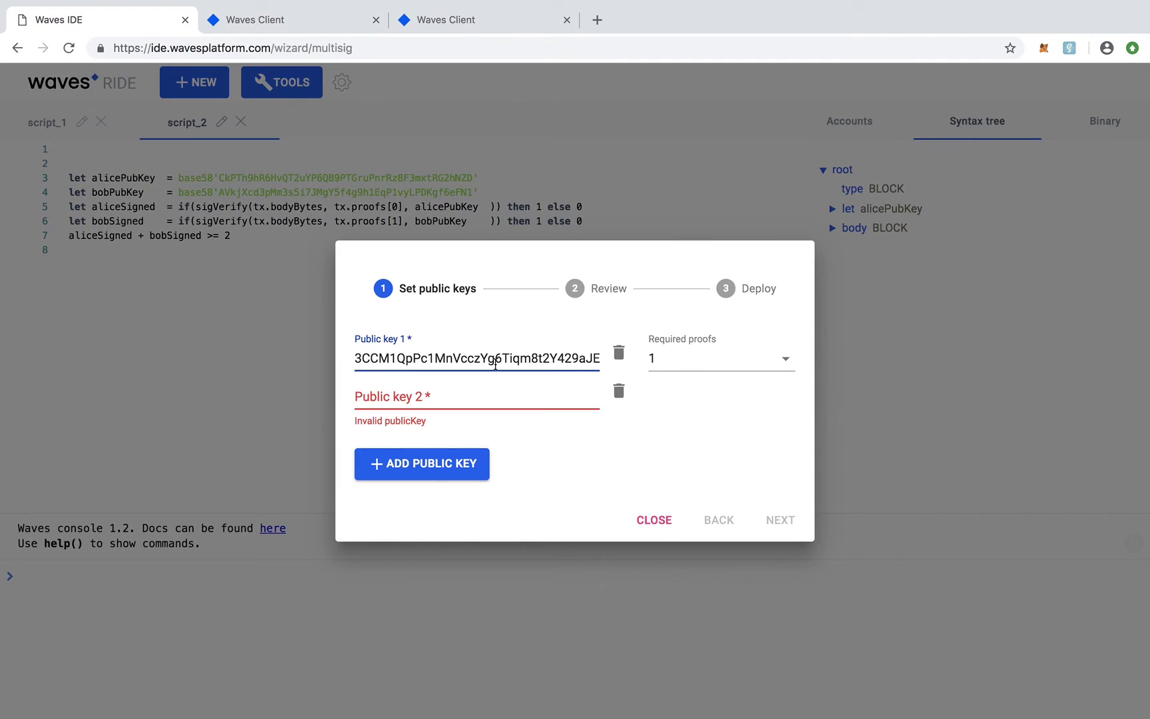
pyautogui.click(440, 397)
pyautogui.hotkey('ctrl', 'v')
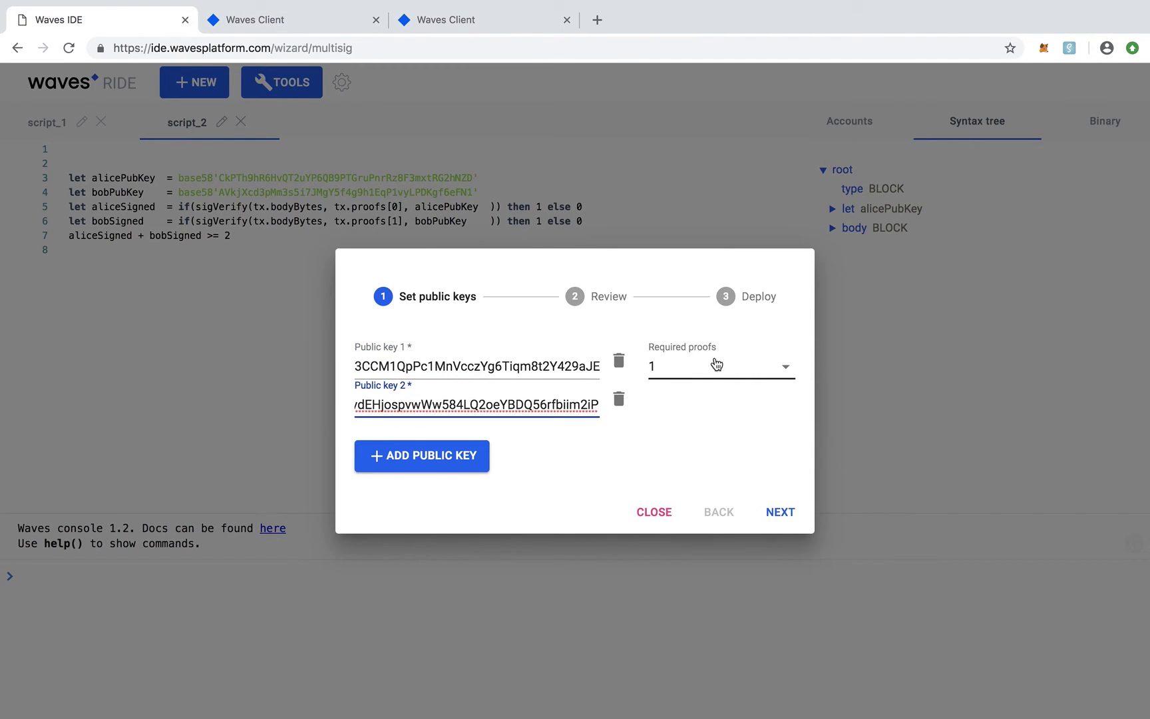
# Require 2 proofs, review the generated two-key script, and copy its base64 compiled form
pyautogui.click(718, 367)
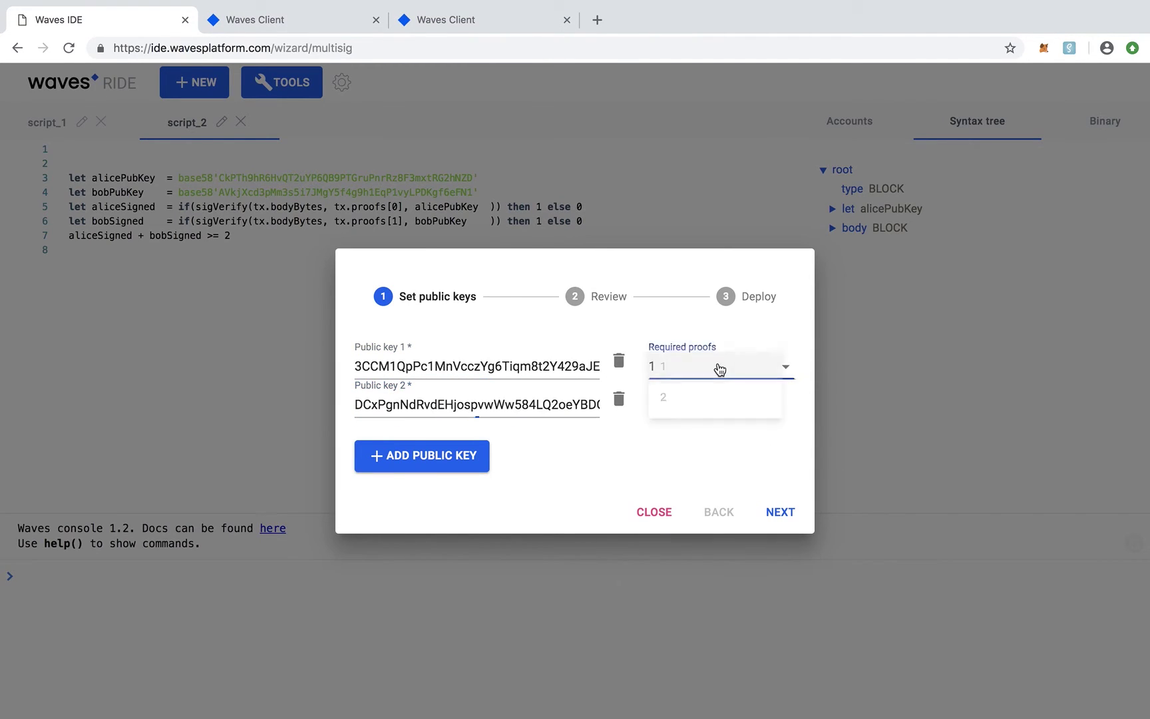
pyautogui.click(691, 412)
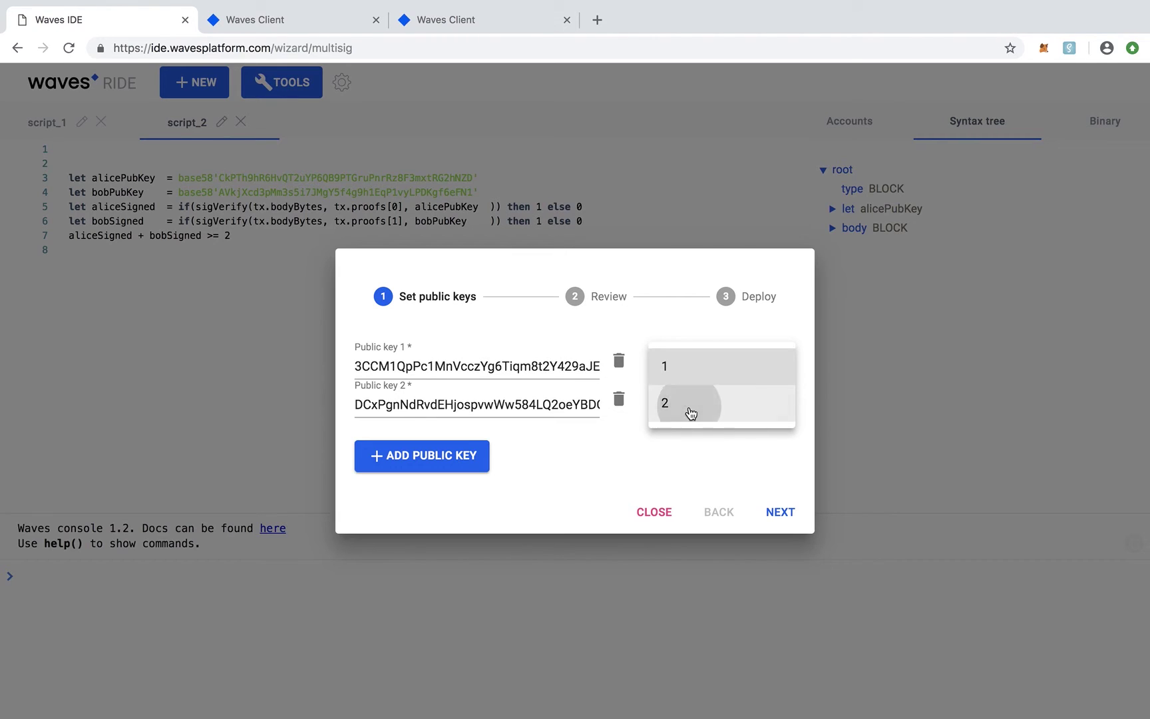
pyautogui.click(781, 512)
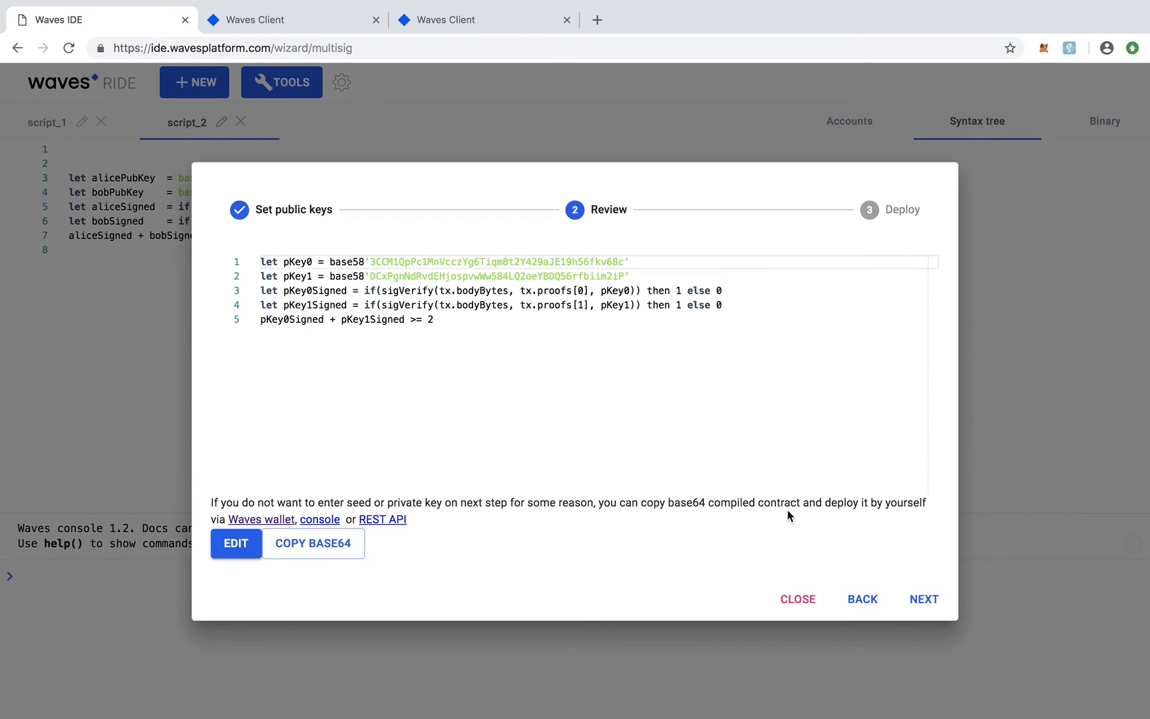
pyautogui.moveTo(459, 331); pyautogui.dragTo(258, 261)
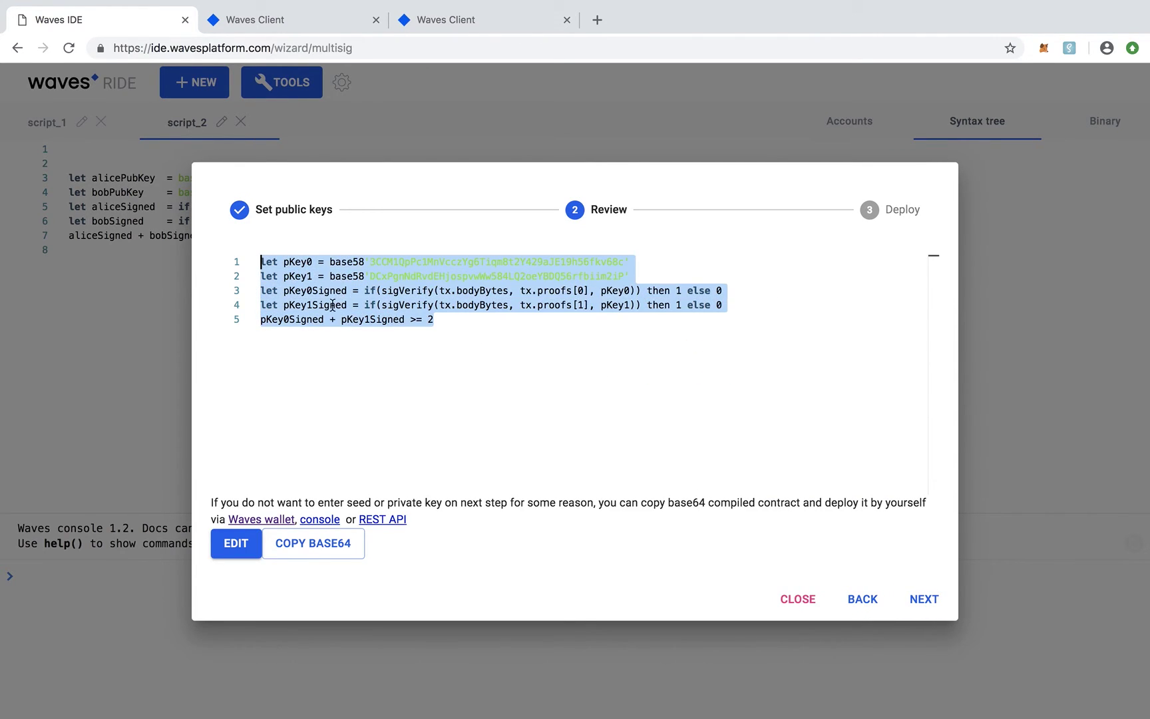
pyautogui.click(411, 362)
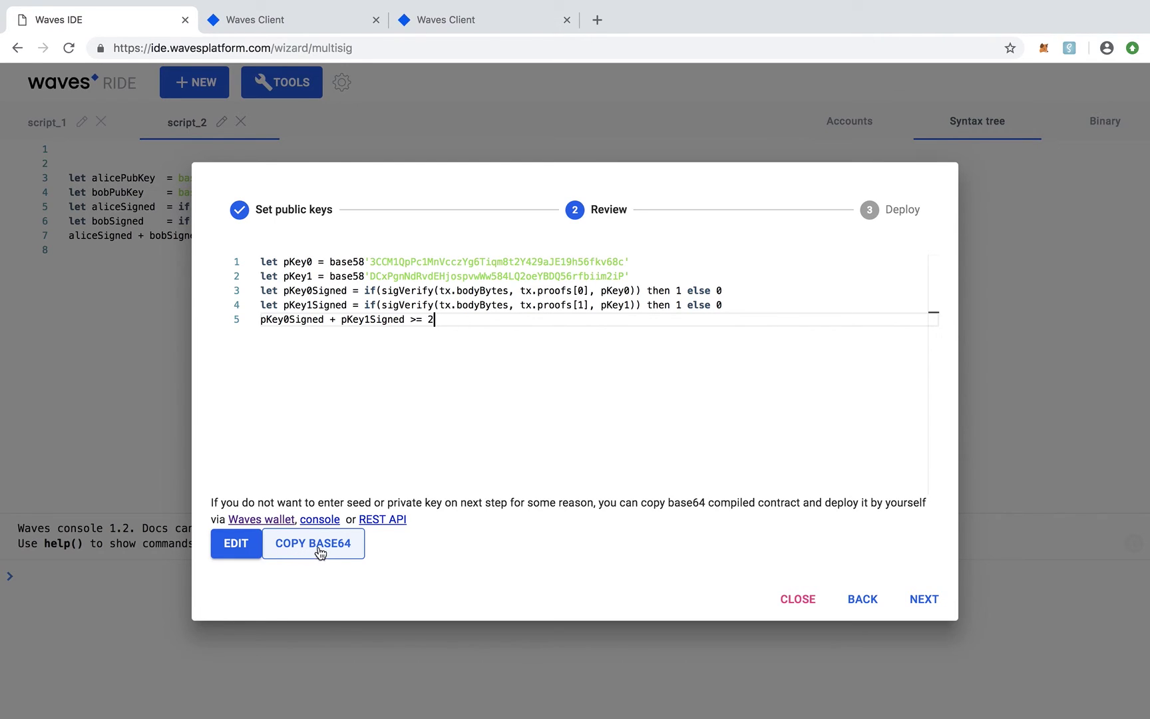
pyautogui.click(327, 551)
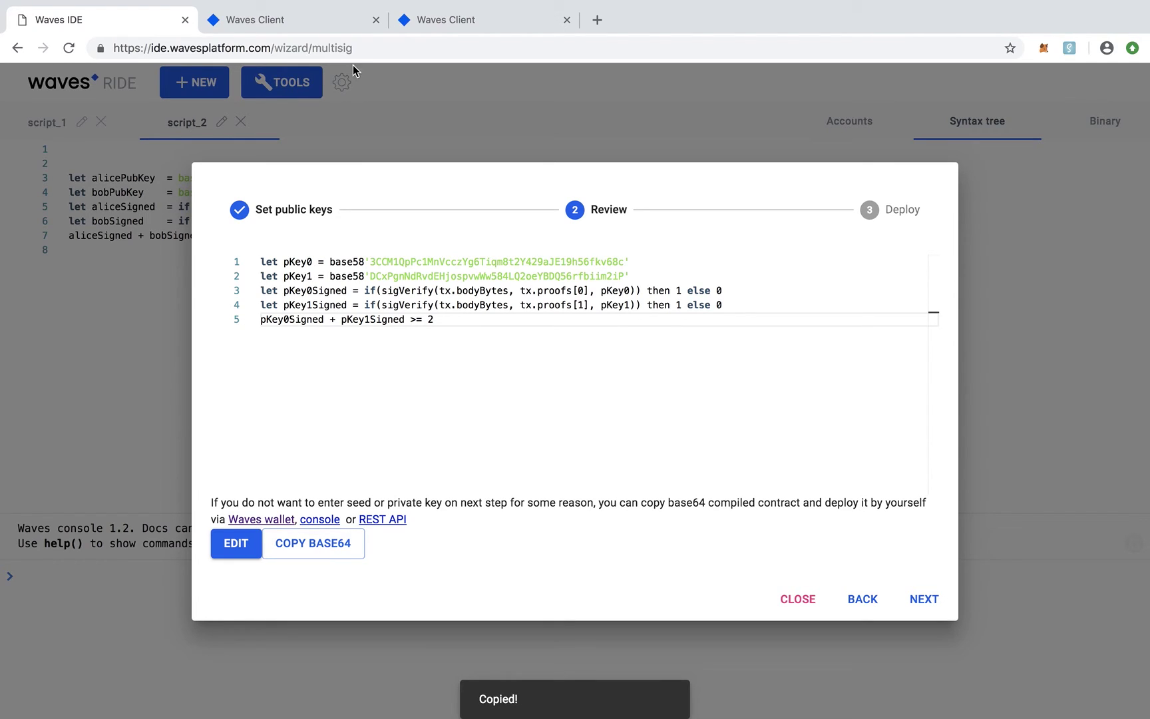
# Turn on Advanced features in the first wallet's General settings and start a Script transaction
pyautogui.click(316, 28)
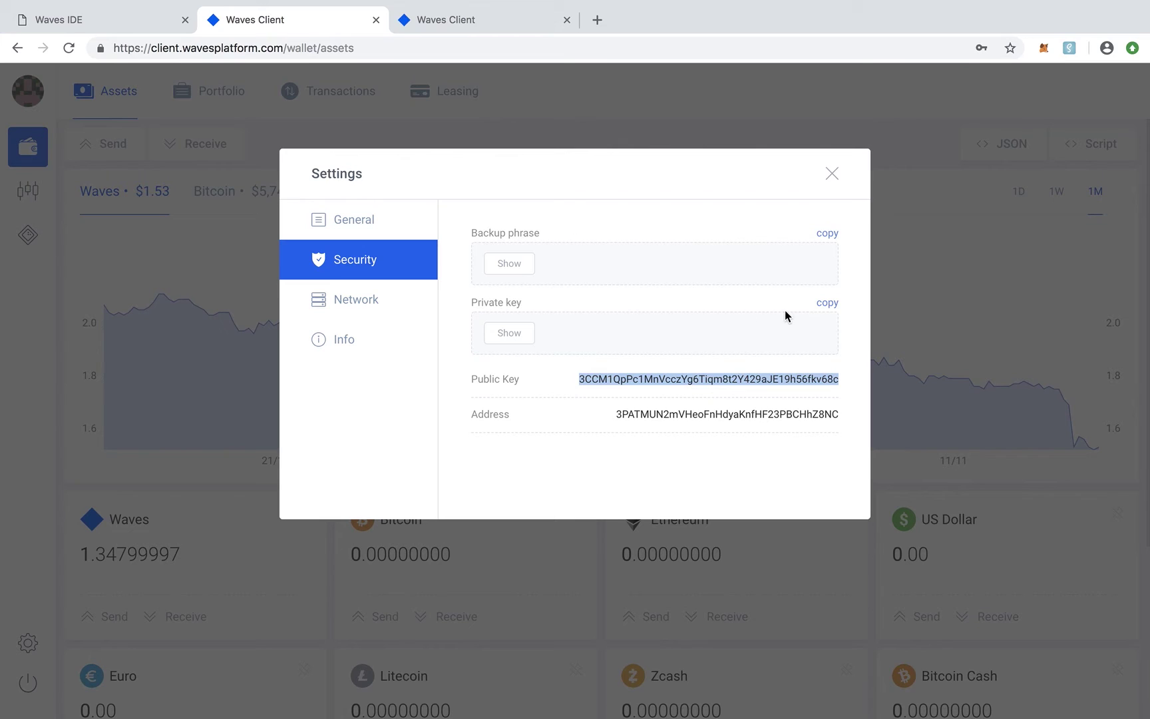
pyautogui.click(832, 174)
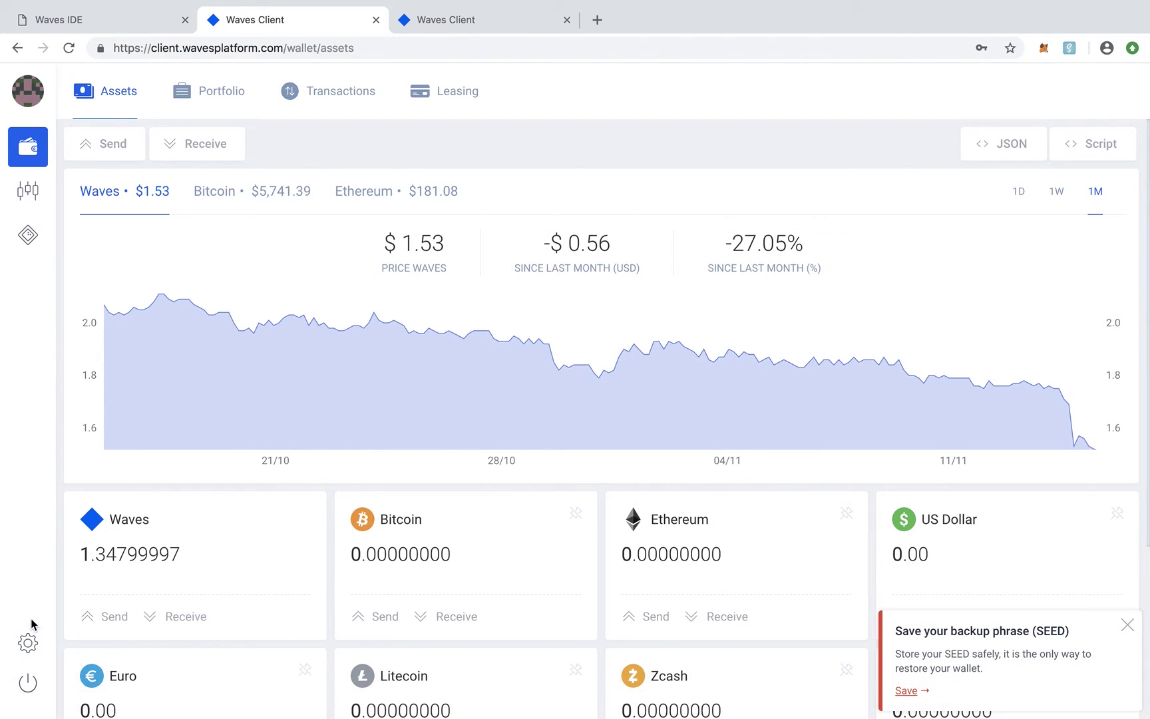
pyautogui.click(36, 640)
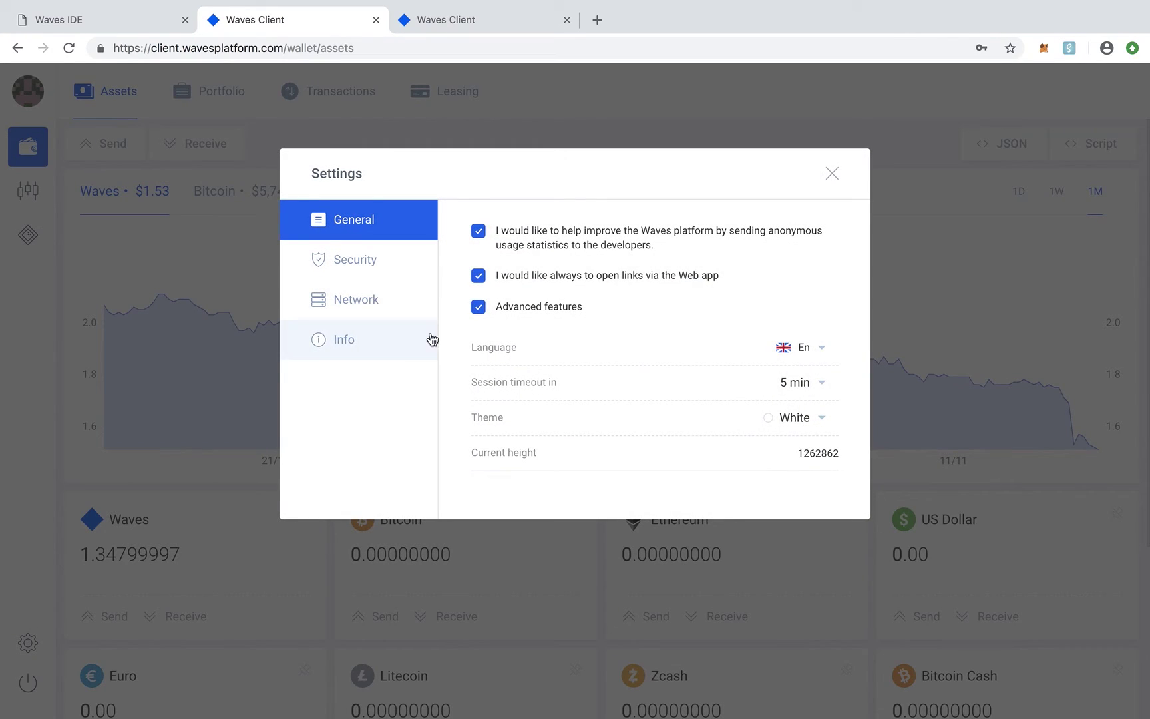
pyautogui.click(480, 306)
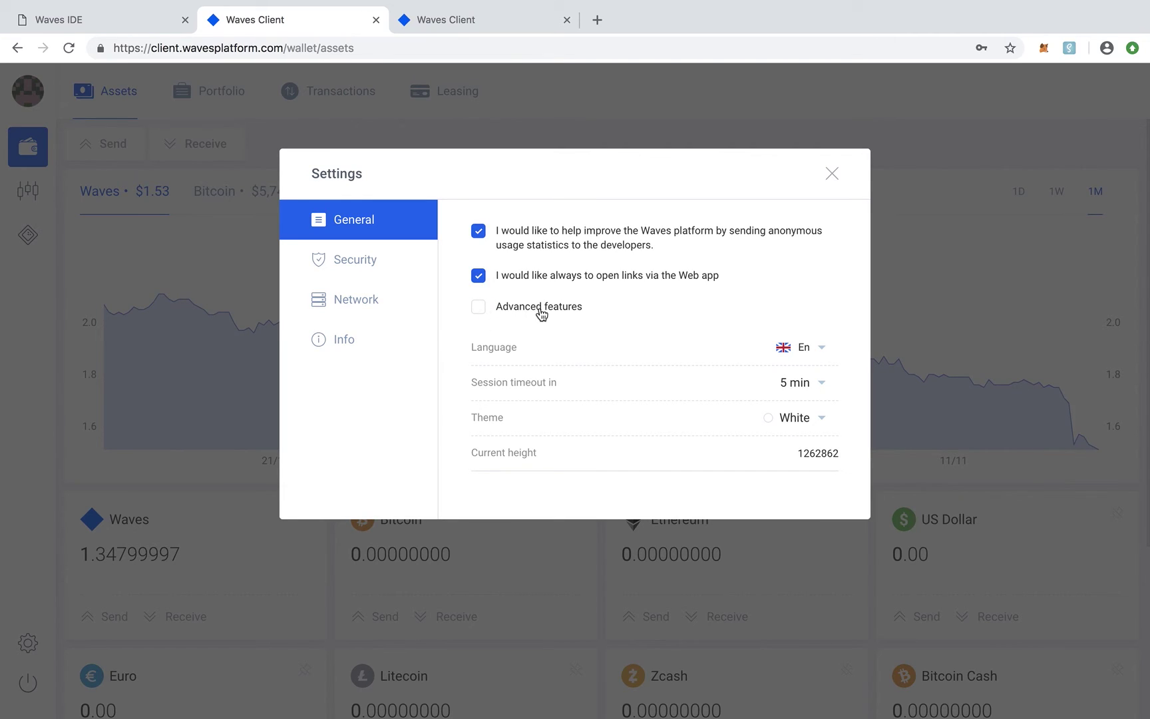
pyautogui.click(479, 307)
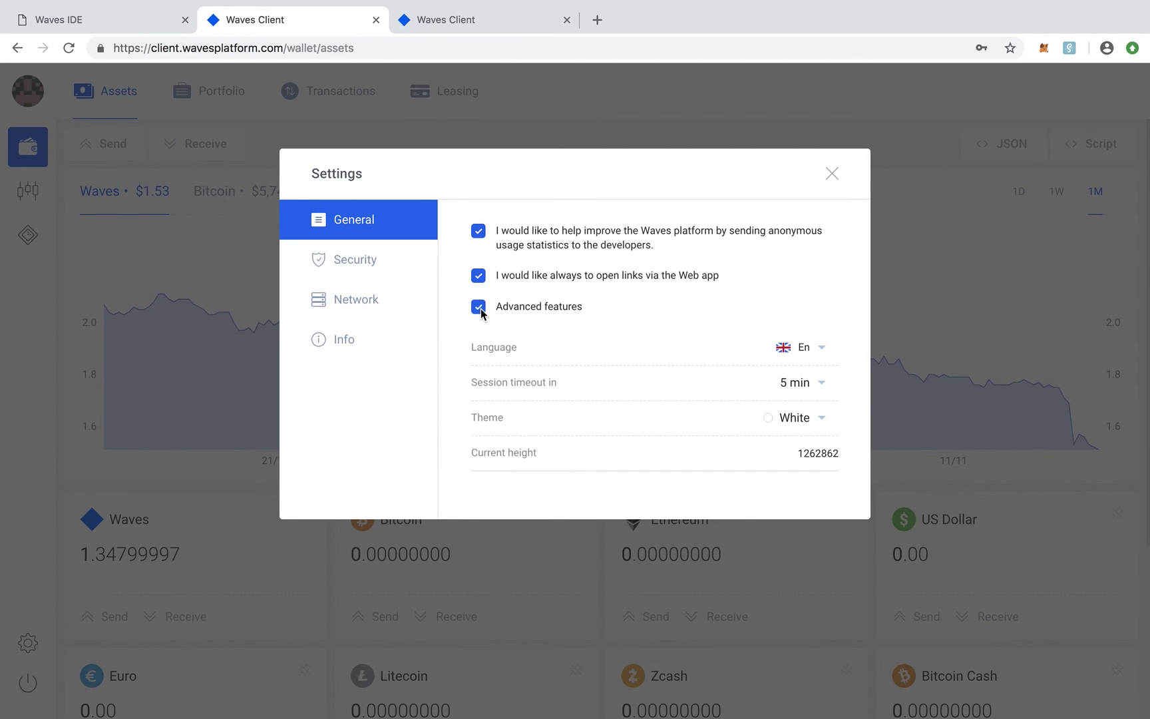
pyautogui.click(832, 173)
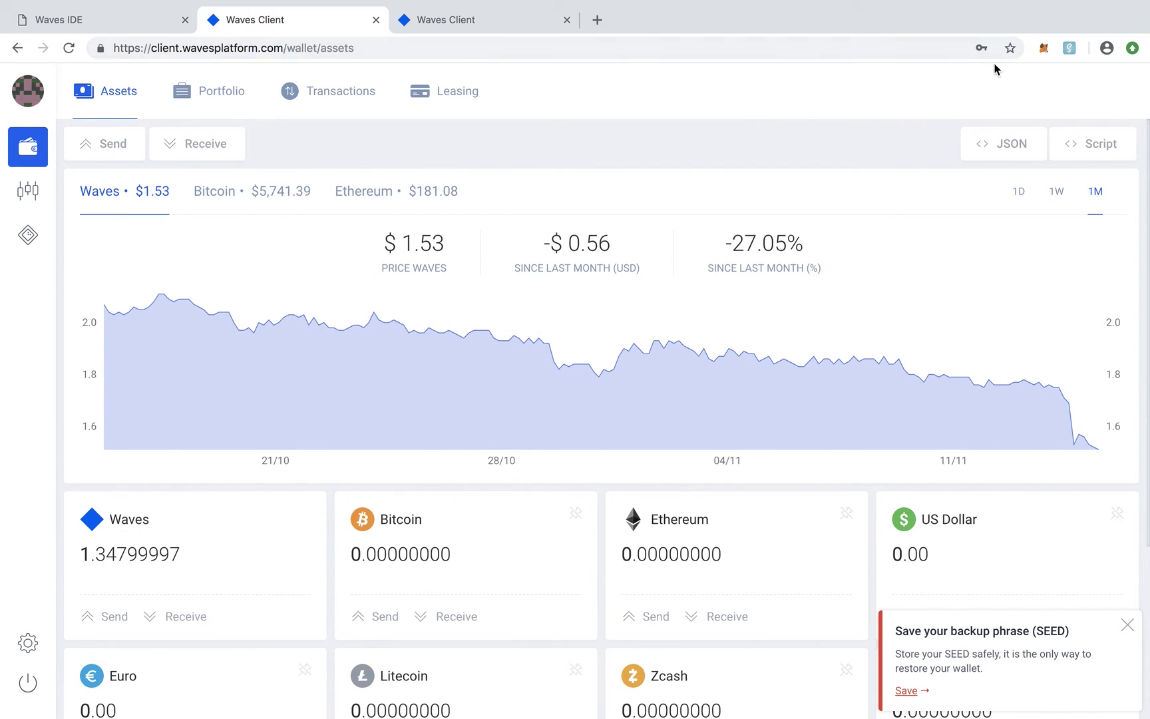
pyautogui.click(1089, 148)
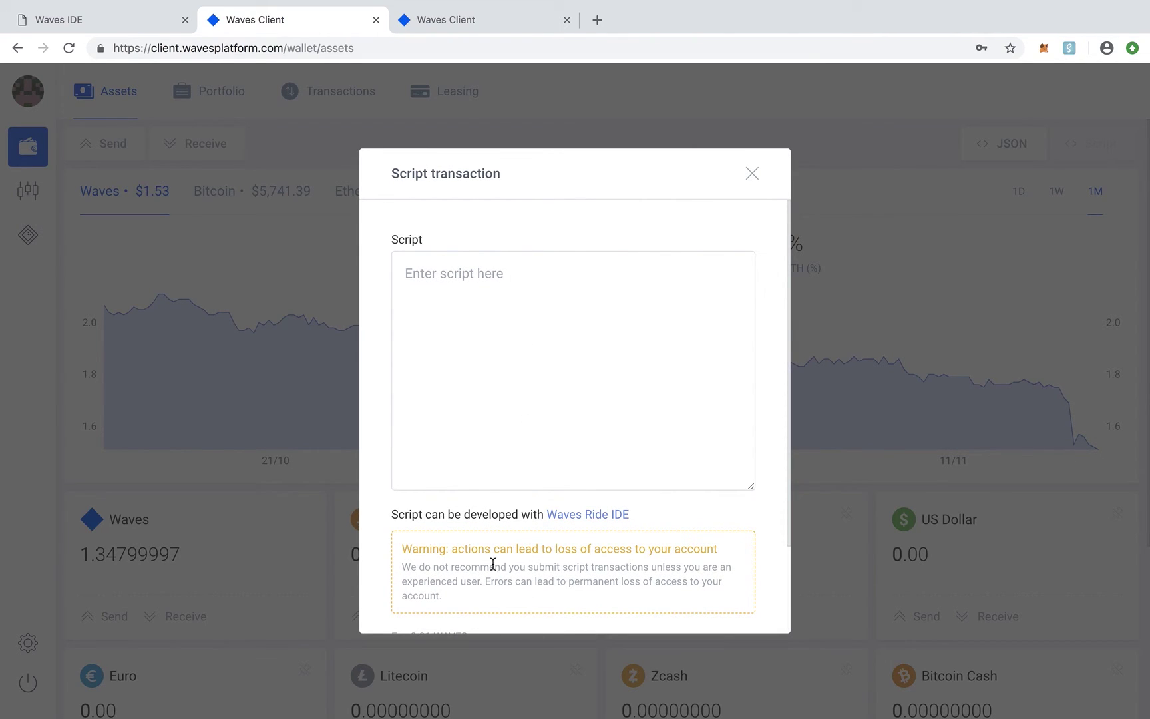
pyautogui.moveTo(455, 590); pyautogui.dragTo(400, 543)
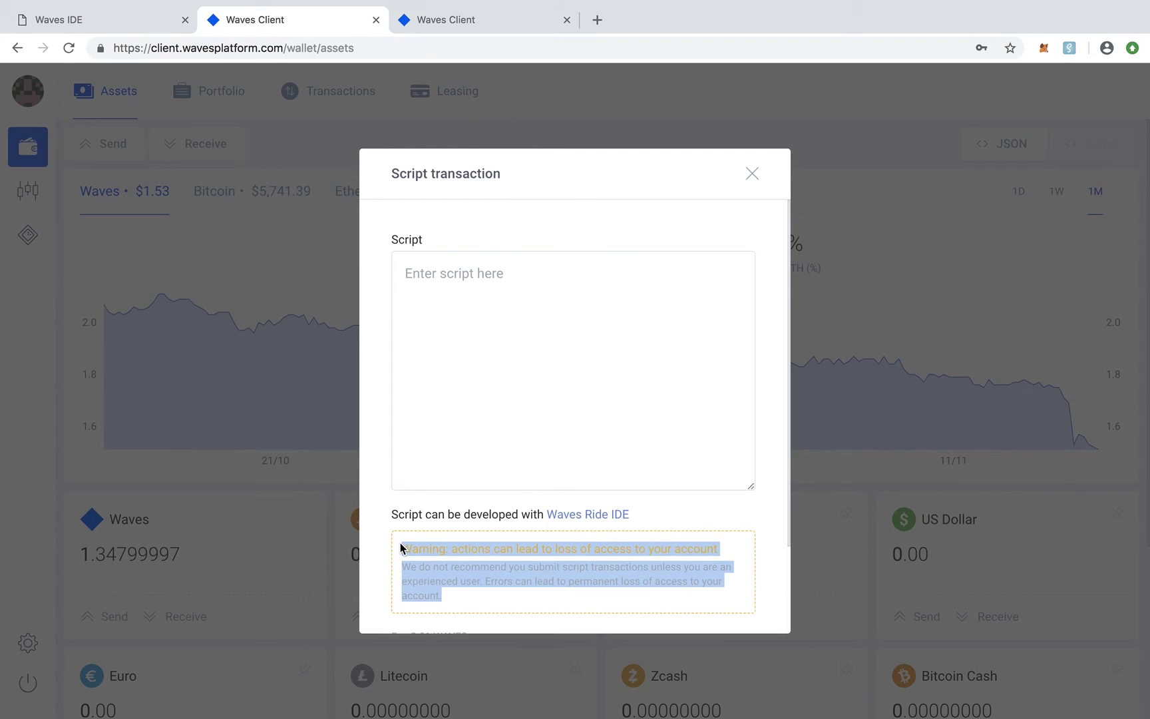
pyautogui.click(487, 418)
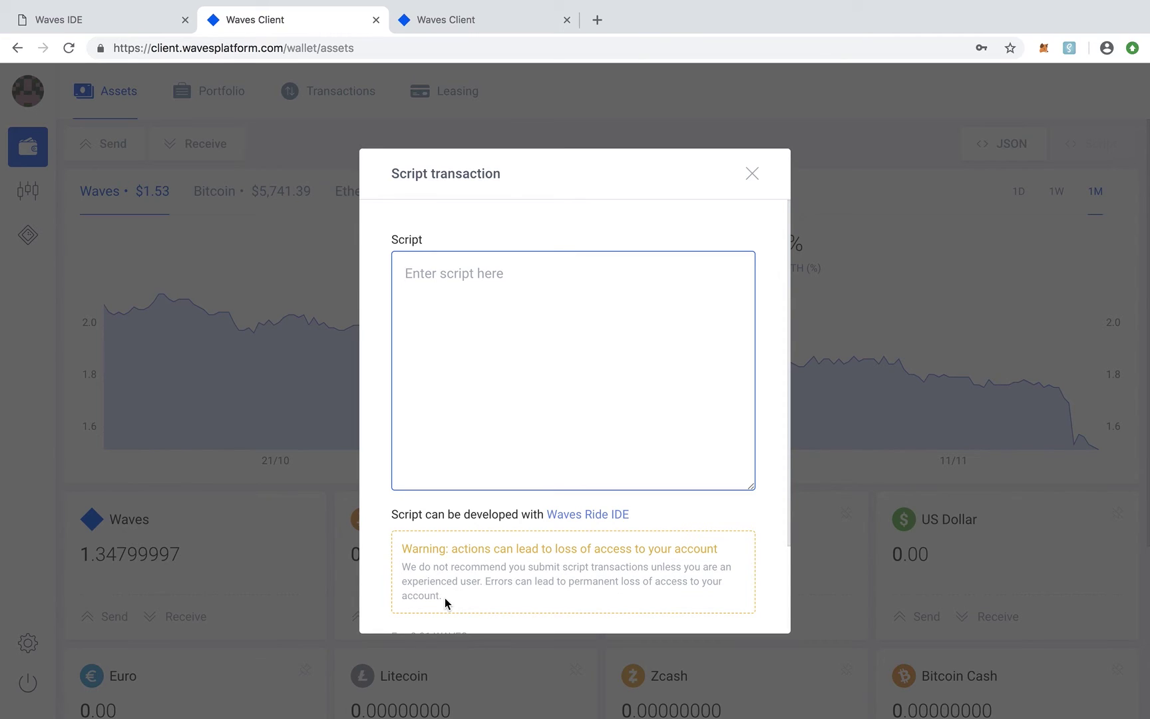
pyautogui.moveTo(445, 599); pyautogui.dragTo(396, 549)
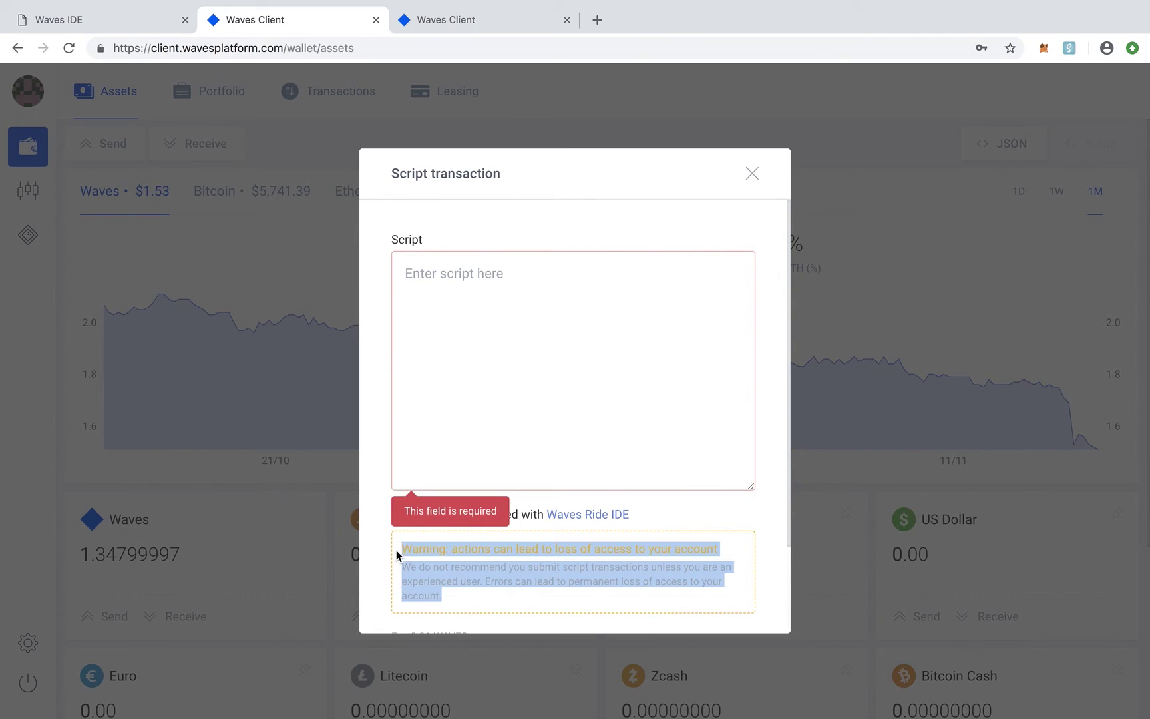
pyautogui.click(461, 584)
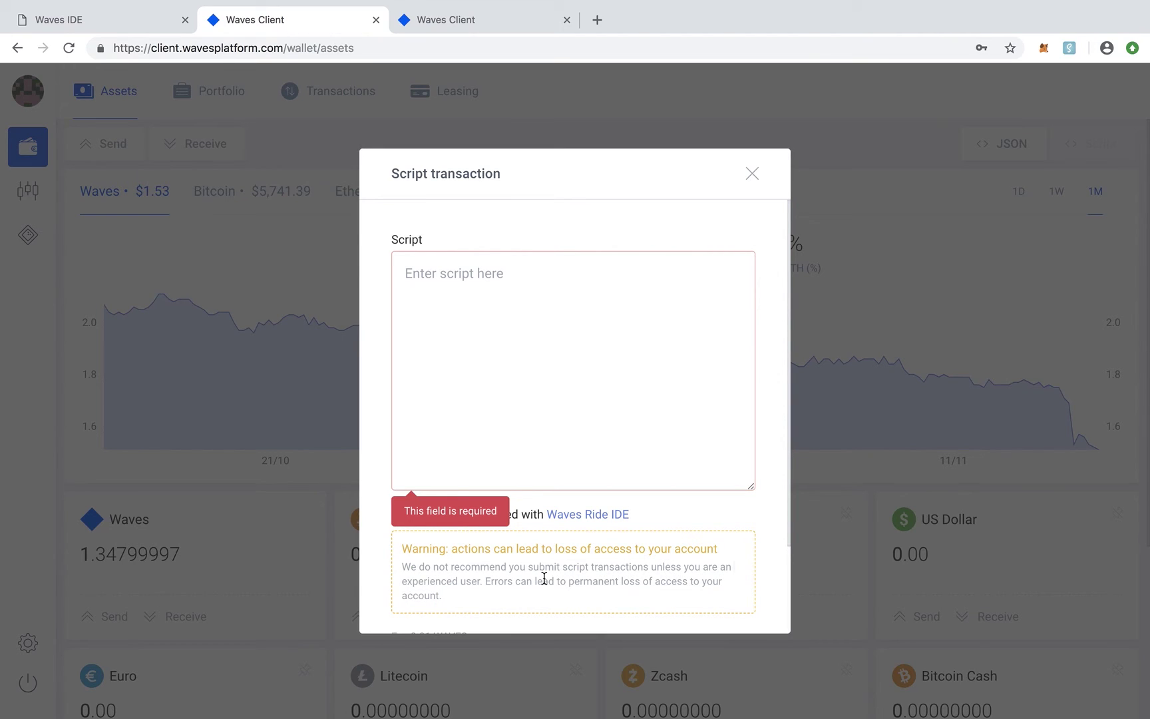
pyautogui.click(523, 337)
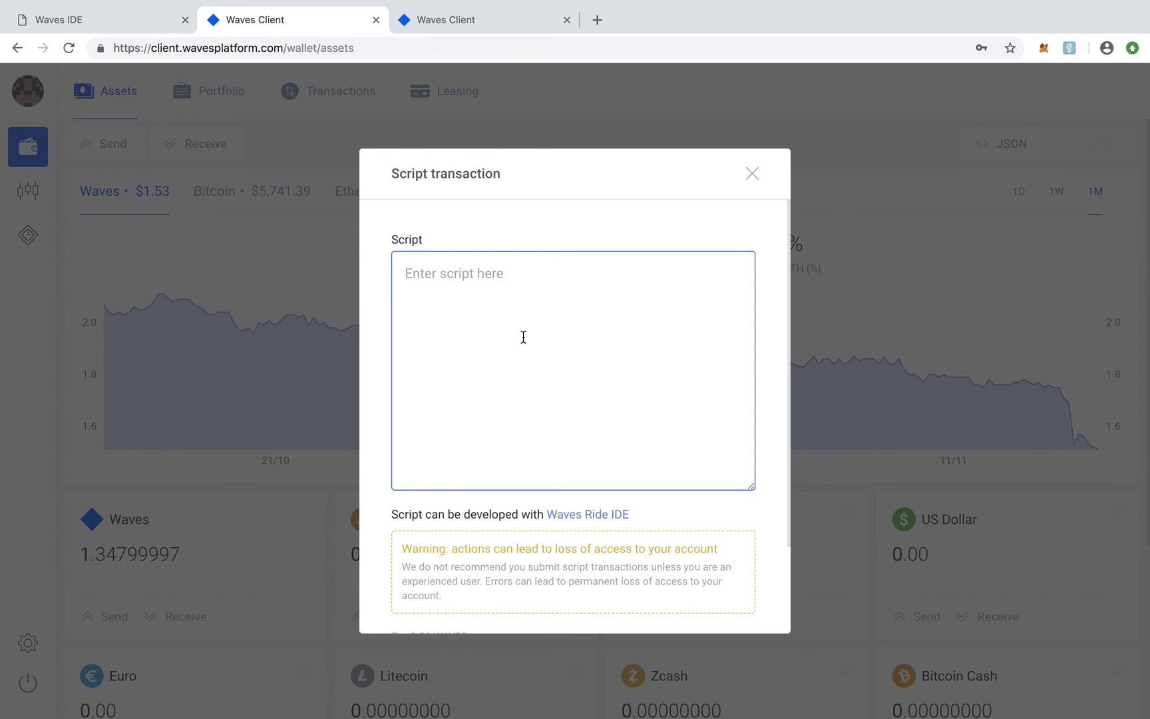
# Paste the base64 multisig script, sign and send it, and confirm the transaction shows COMPLETED
pyautogui.hotkey('ctrl', 'v')
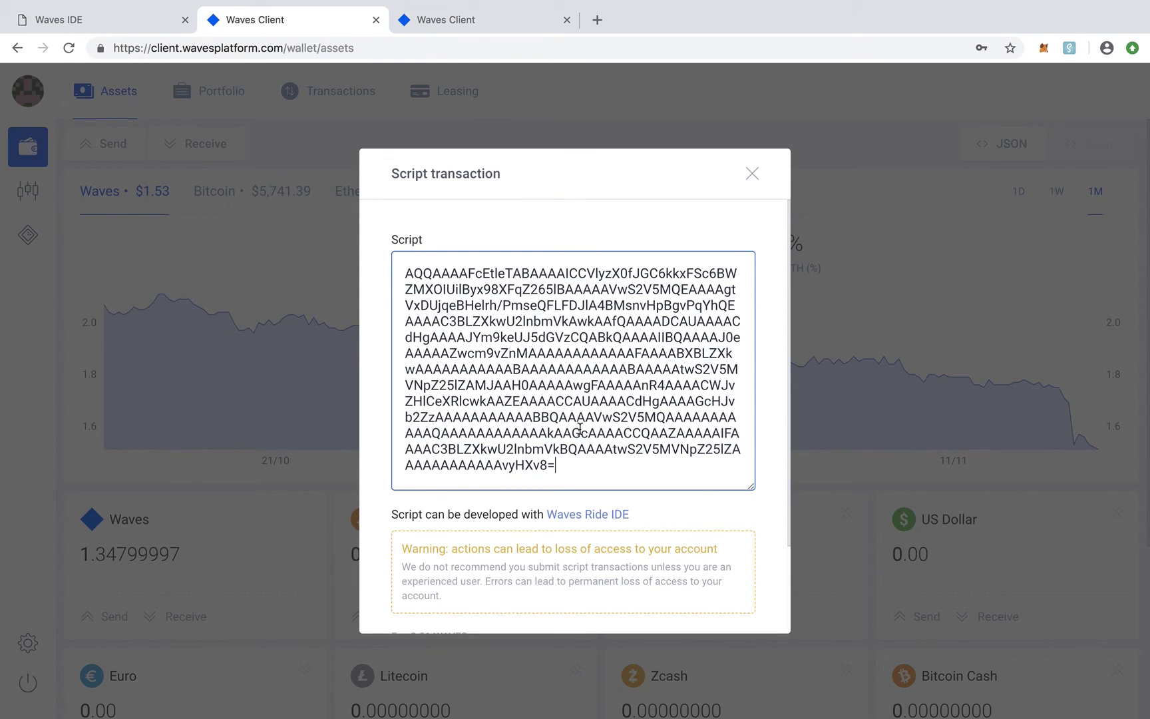
pyautogui.scroll(-3, 580, 429)
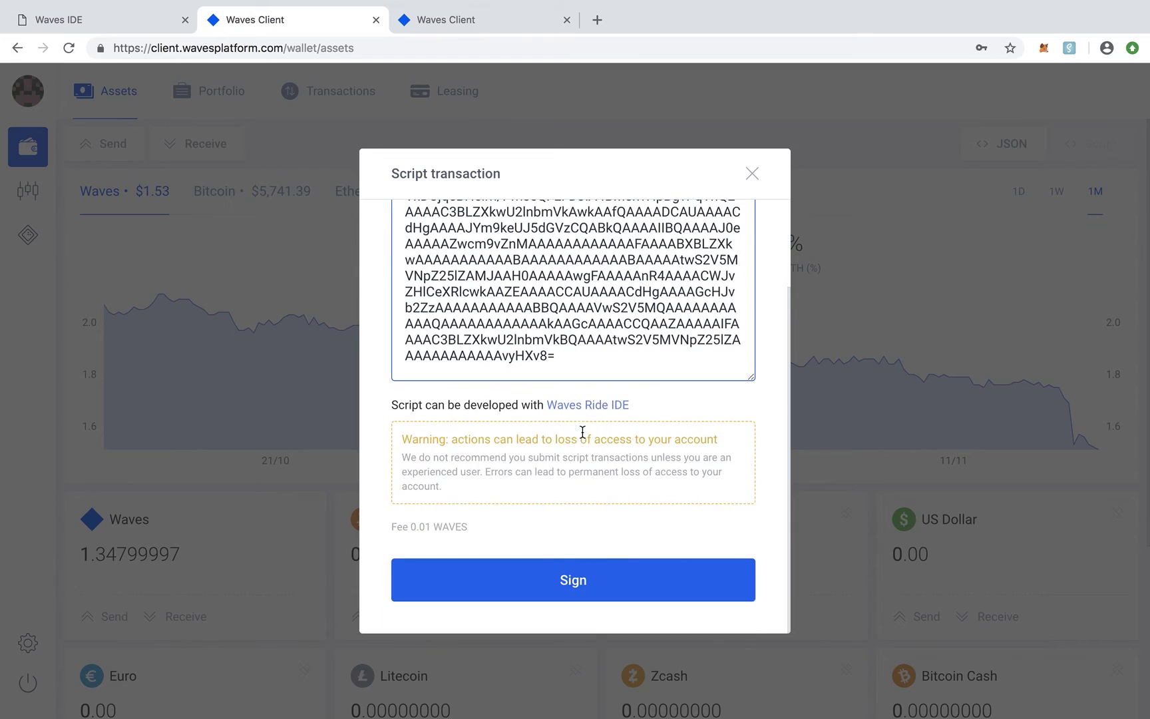
pyautogui.click(564, 583)
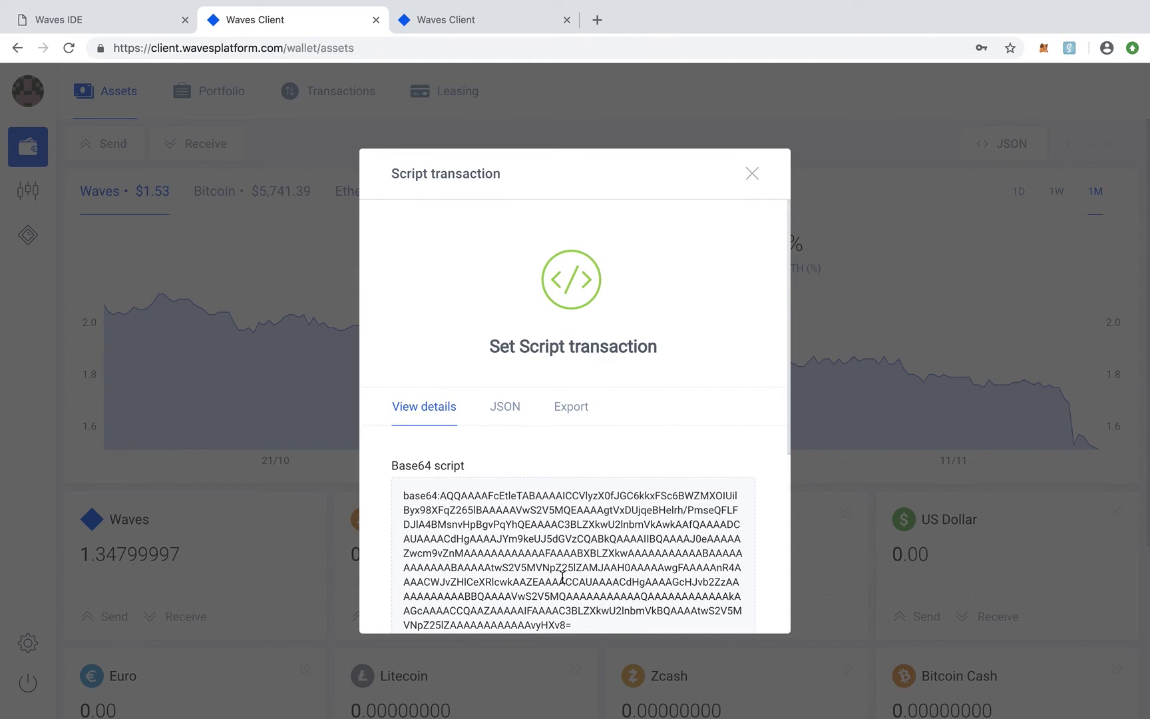
pyautogui.scroll(-5, 562, 576)
pyautogui.scroll(-3, 562, 577)
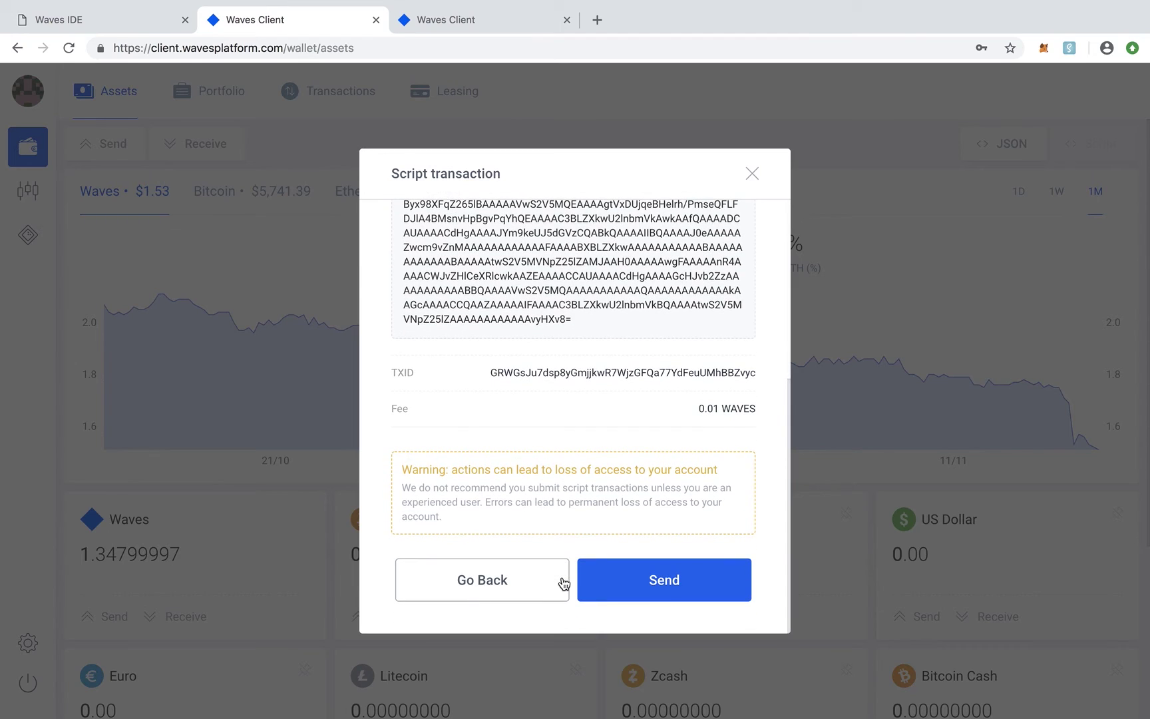
pyautogui.click(655, 585)
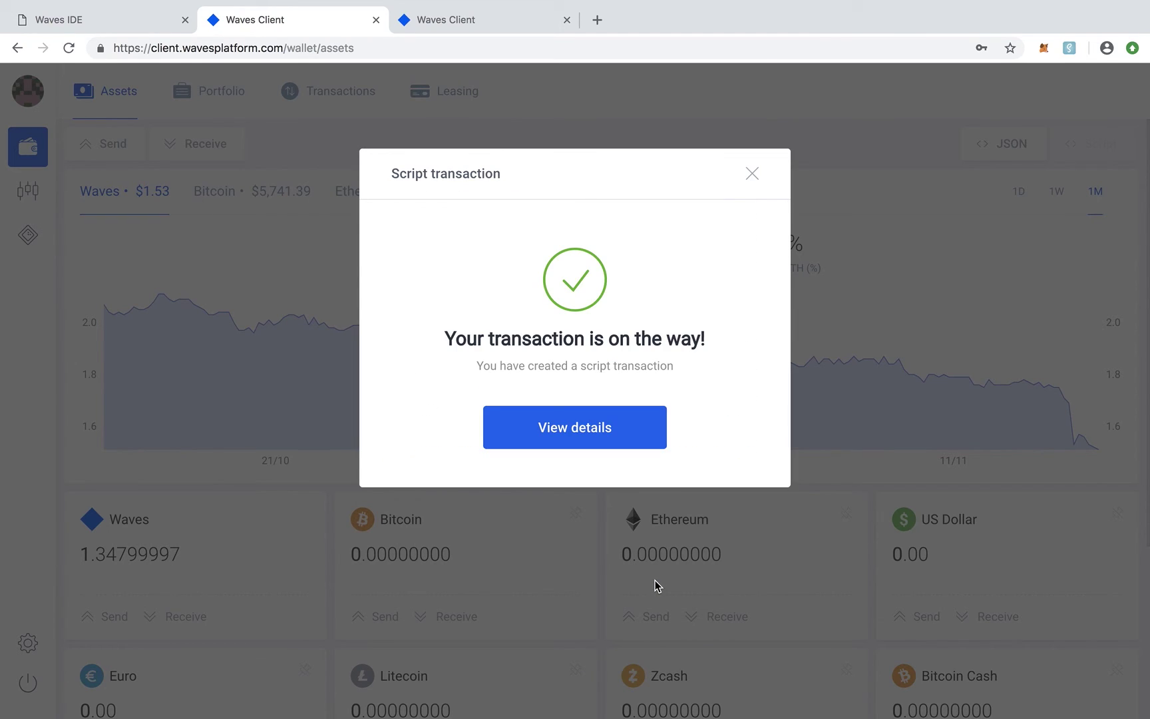
pyautogui.click(596, 446)
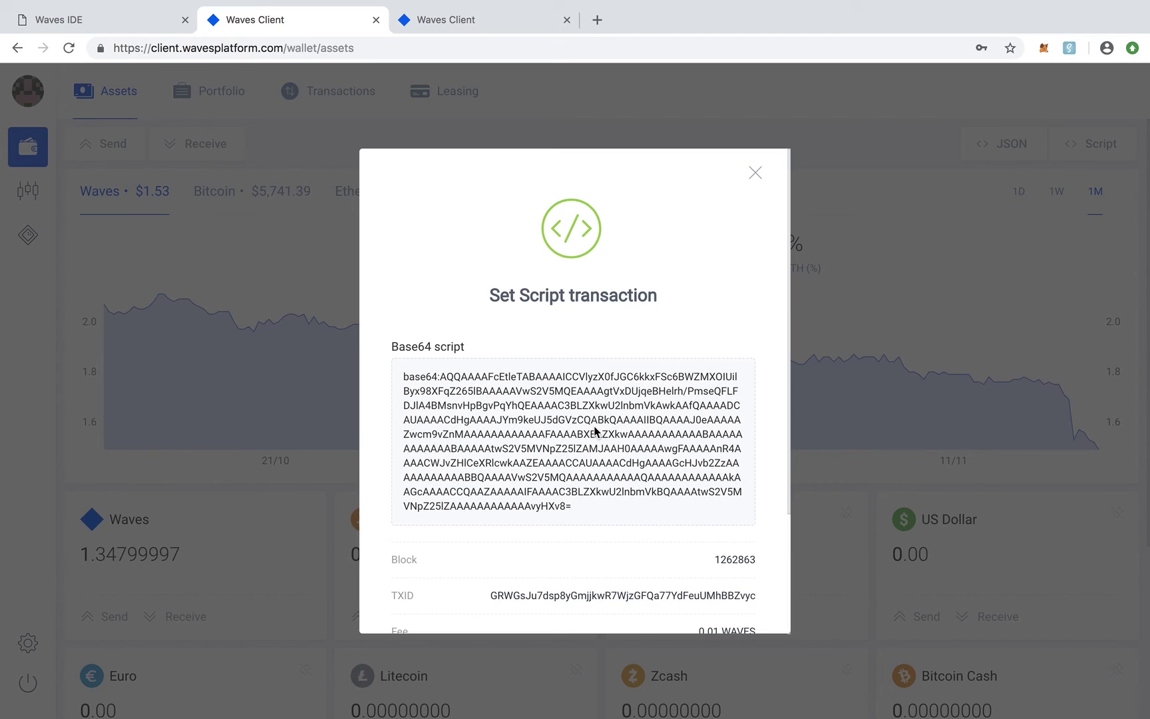
pyautogui.scroll(-3, 594, 431)
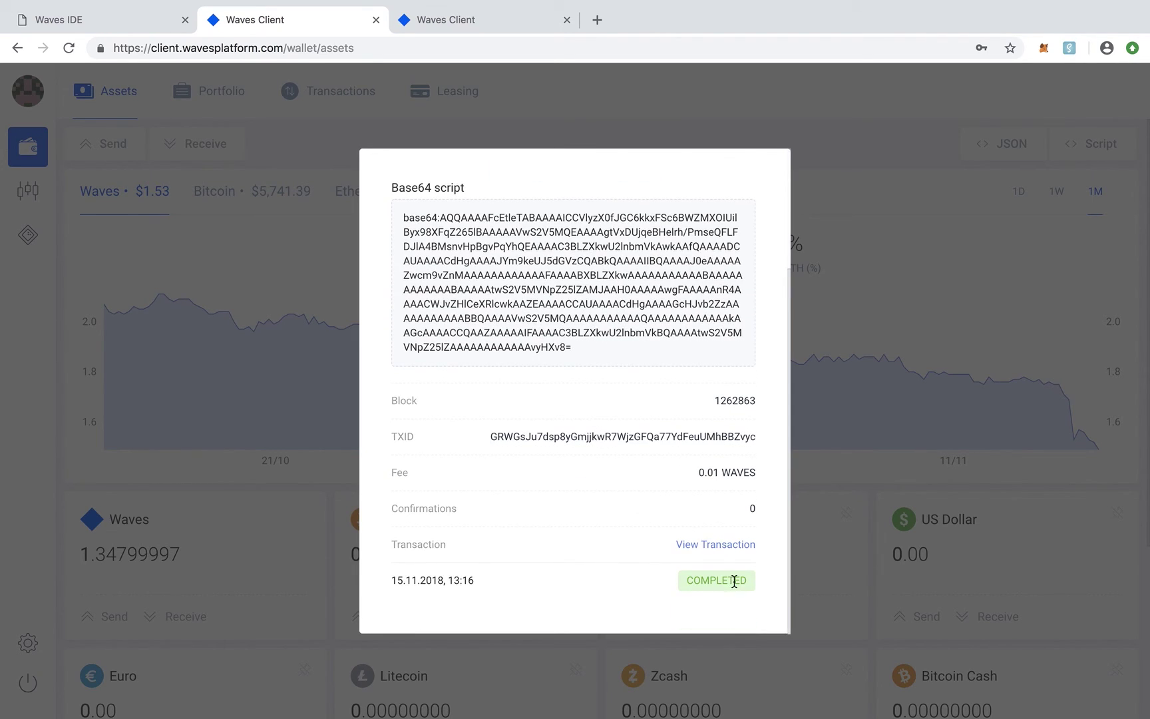
pyautogui.scroll(5, 752, 186)
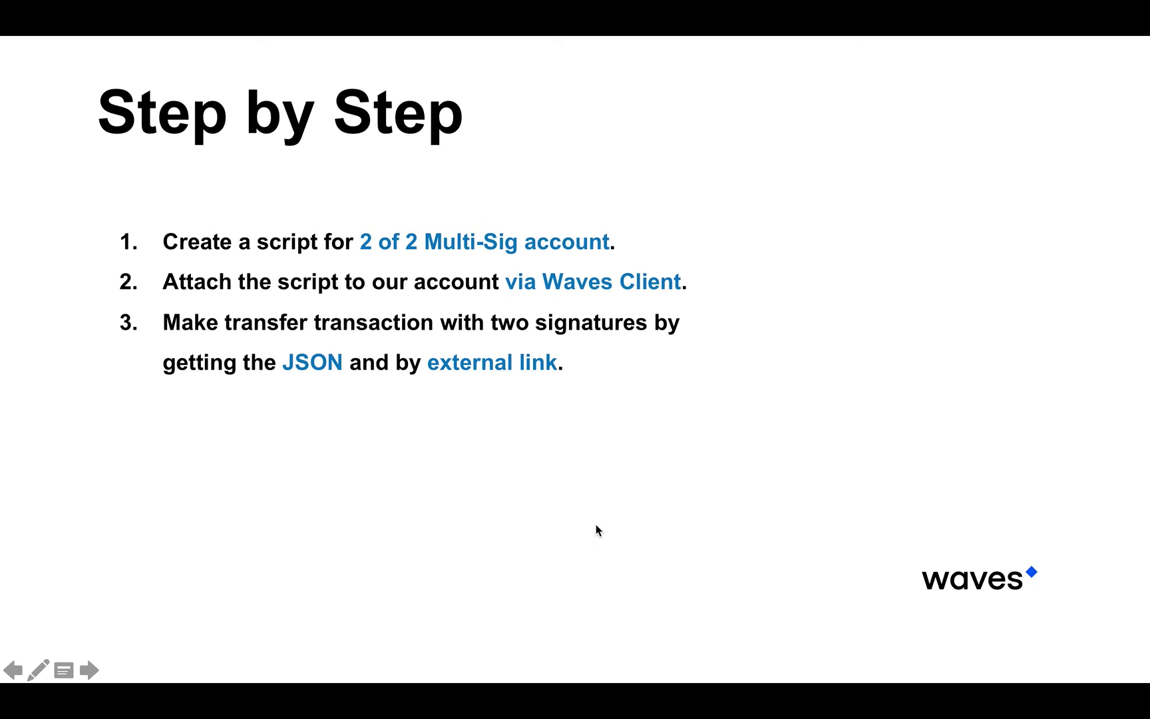
# Switch from the Step by Step slide back to the Waves Client window
pyautogui.hotkey('ctrl', 'Right')
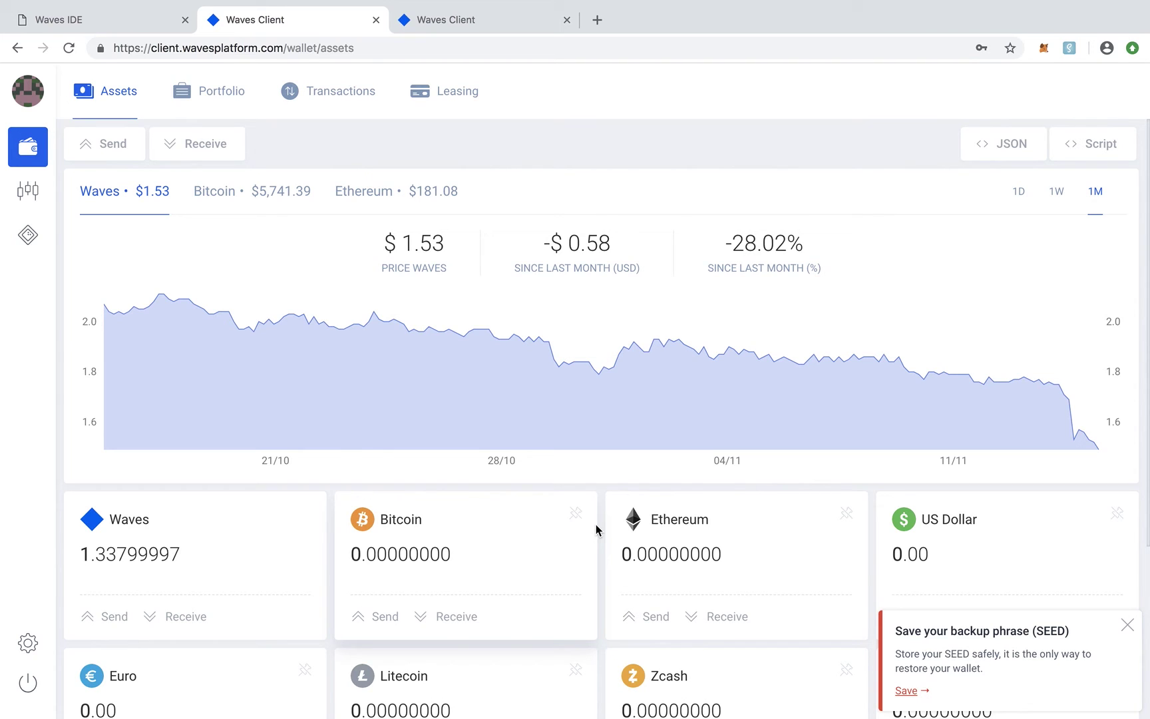
# Open a Send form on the multisig account and copy User4's wallet address
pyautogui.click(104, 617)
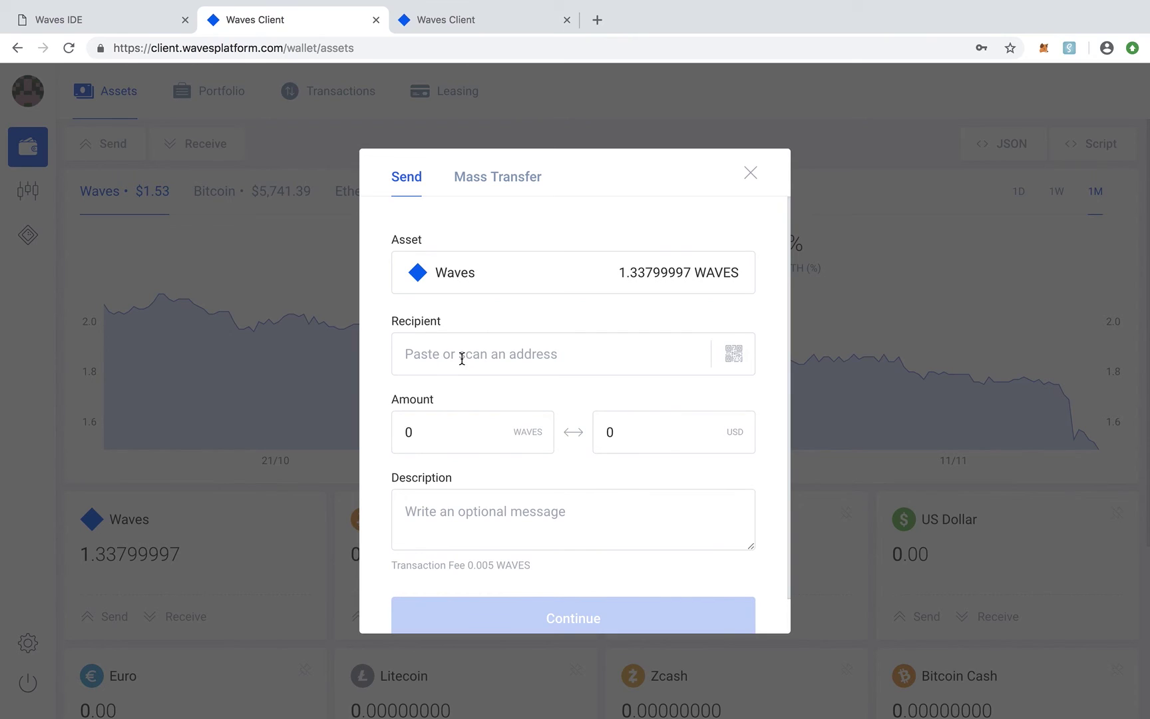
pyautogui.click(466, 20)
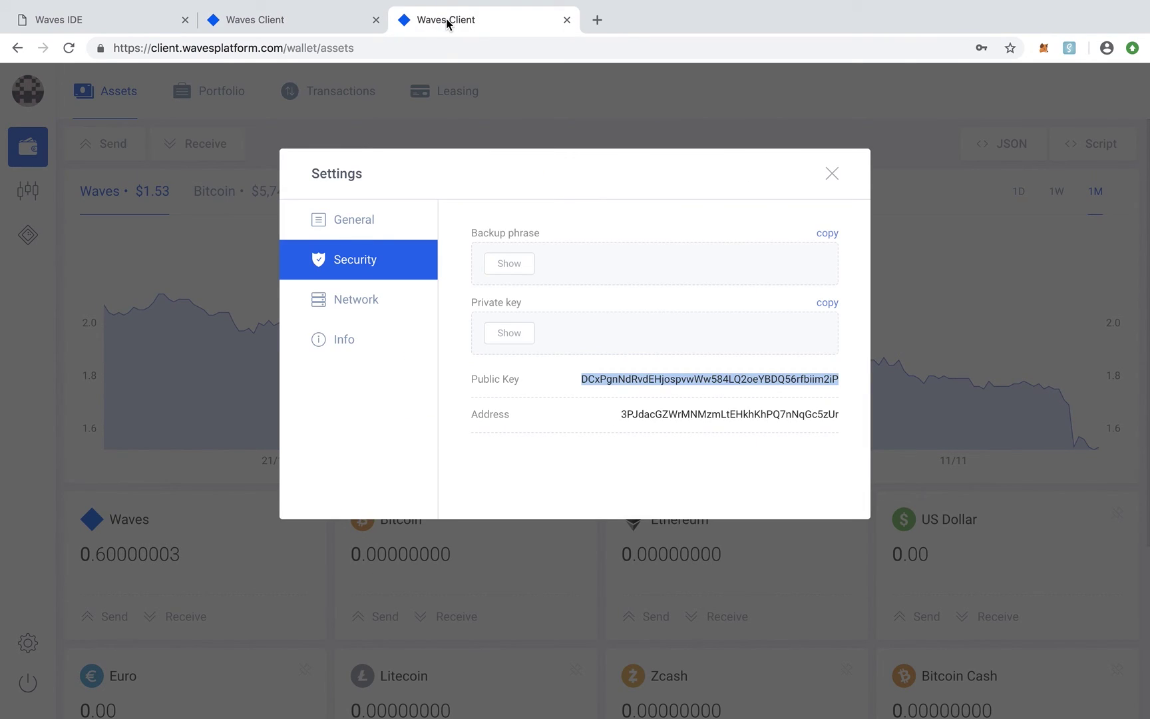
pyautogui.click(830, 174)
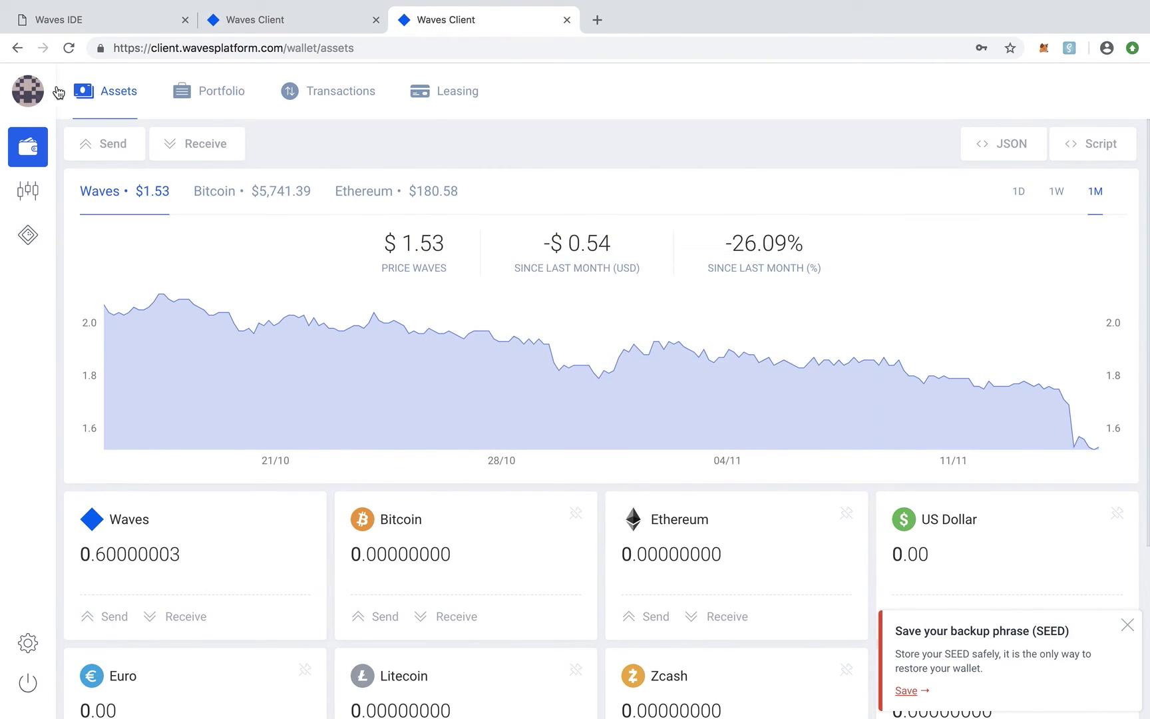
pyautogui.click(28, 91)
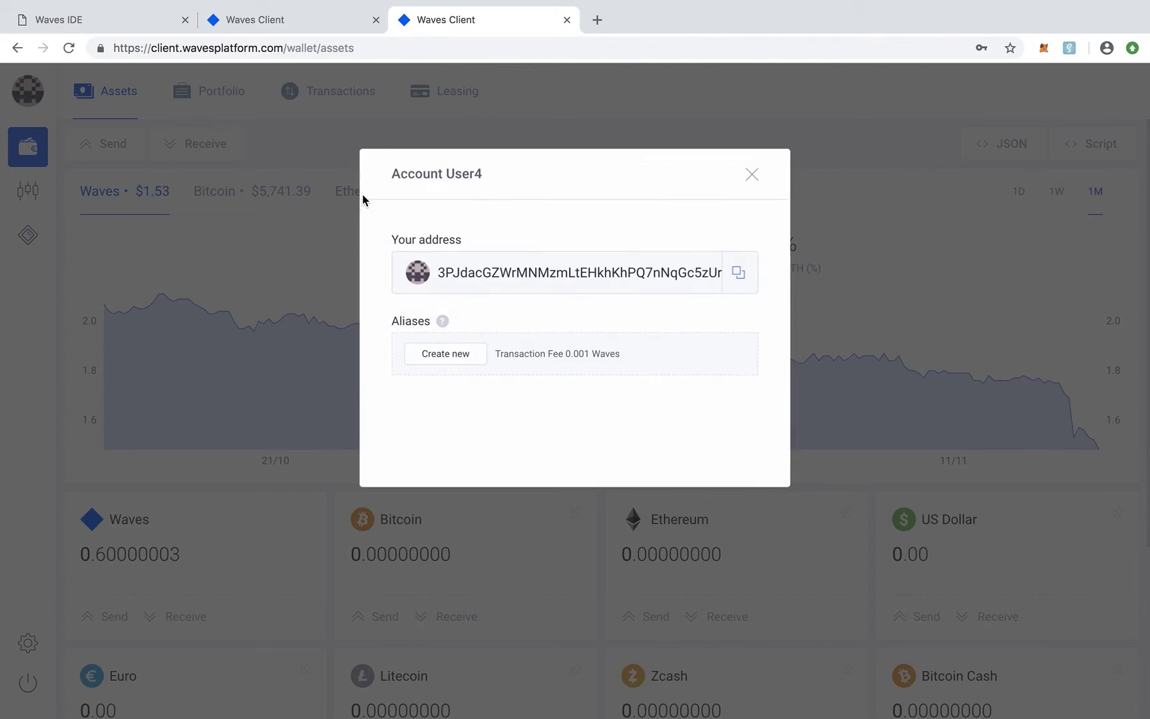
pyautogui.click(739, 274)
# Fill the multisig Send form with User4's address as recipient and 0.1 WAVES
pyautogui.click(310, 26)
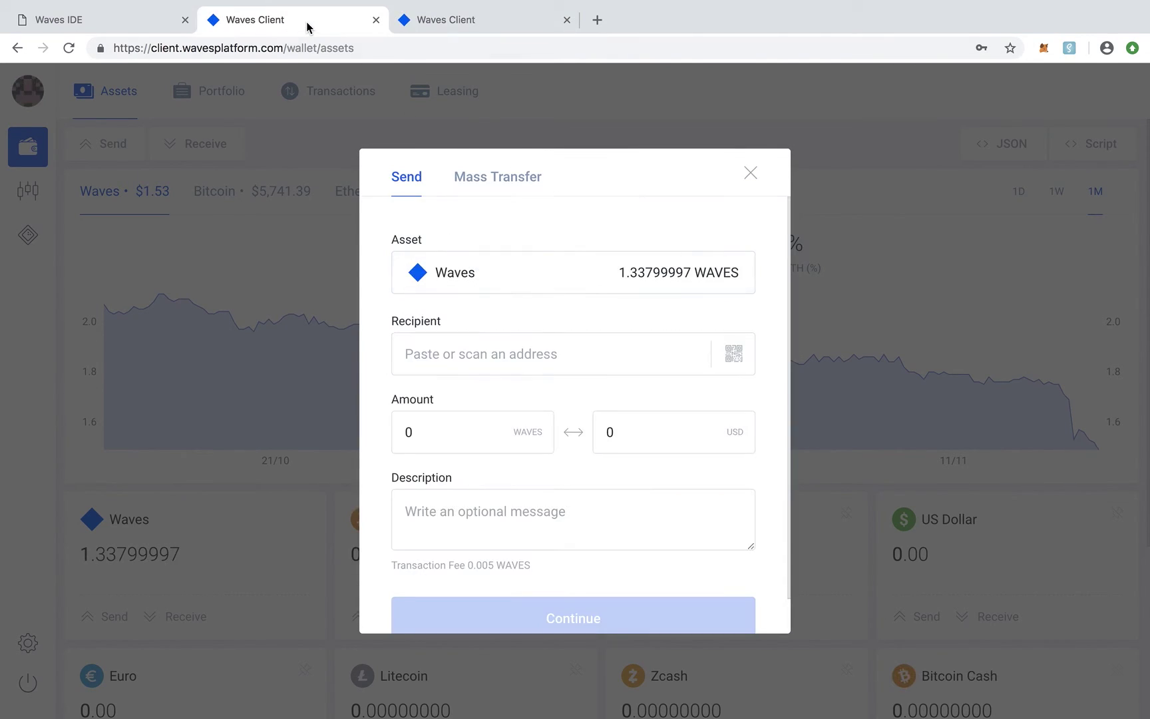
pyautogui.click(510, 367)
pyautogui.hotkey('ctrl', 'v')
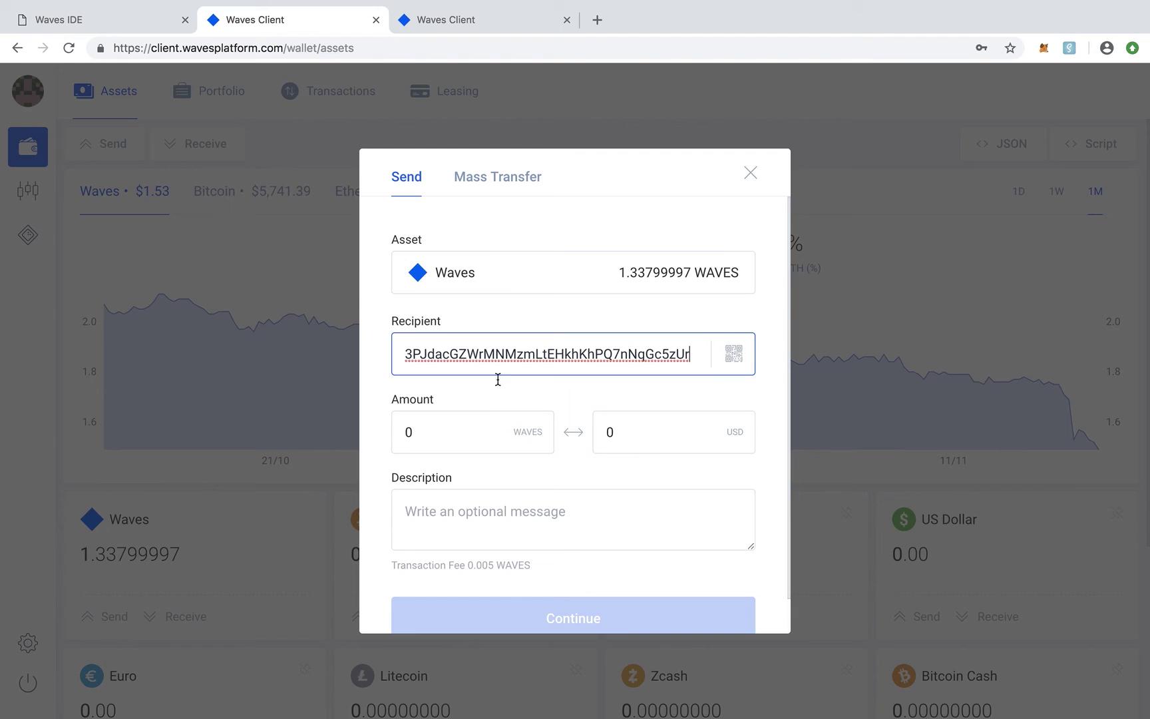
pyautogui.click(446, 424)
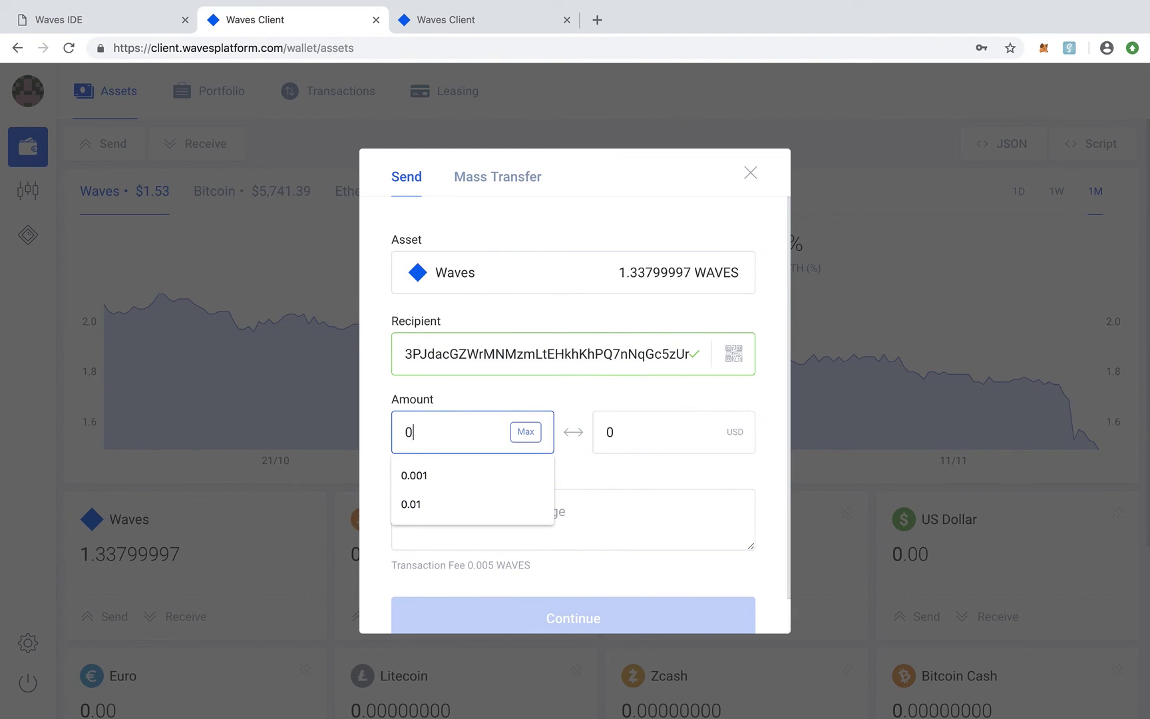
pyautogui.write('.1')
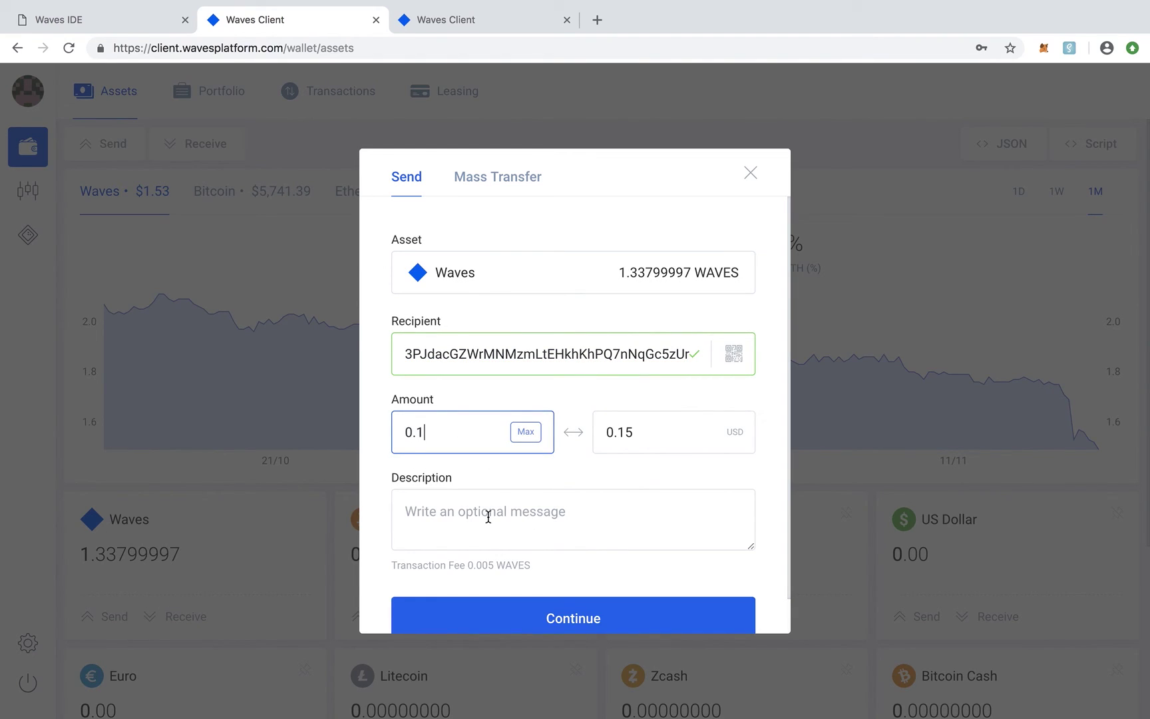
# Try sending the 0.1 Waves transfer with only the multisig account's signature
pyautogui.click(595, 616)
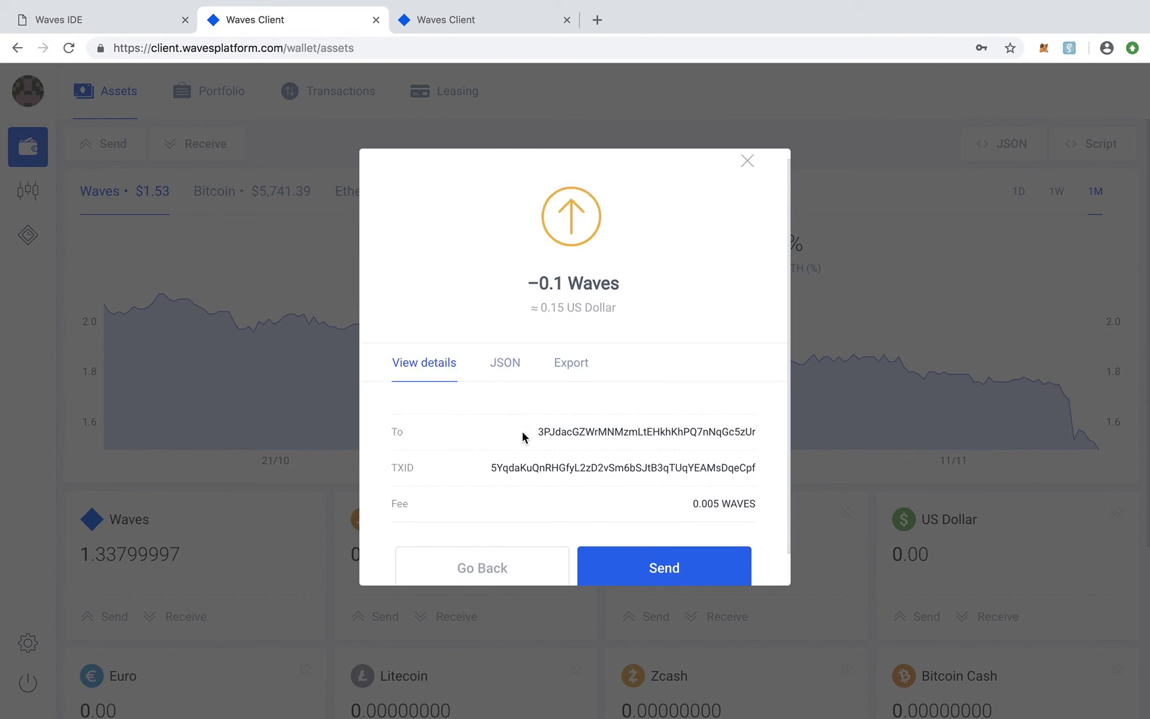
pyautogui.scroll(-1, 532, 433)
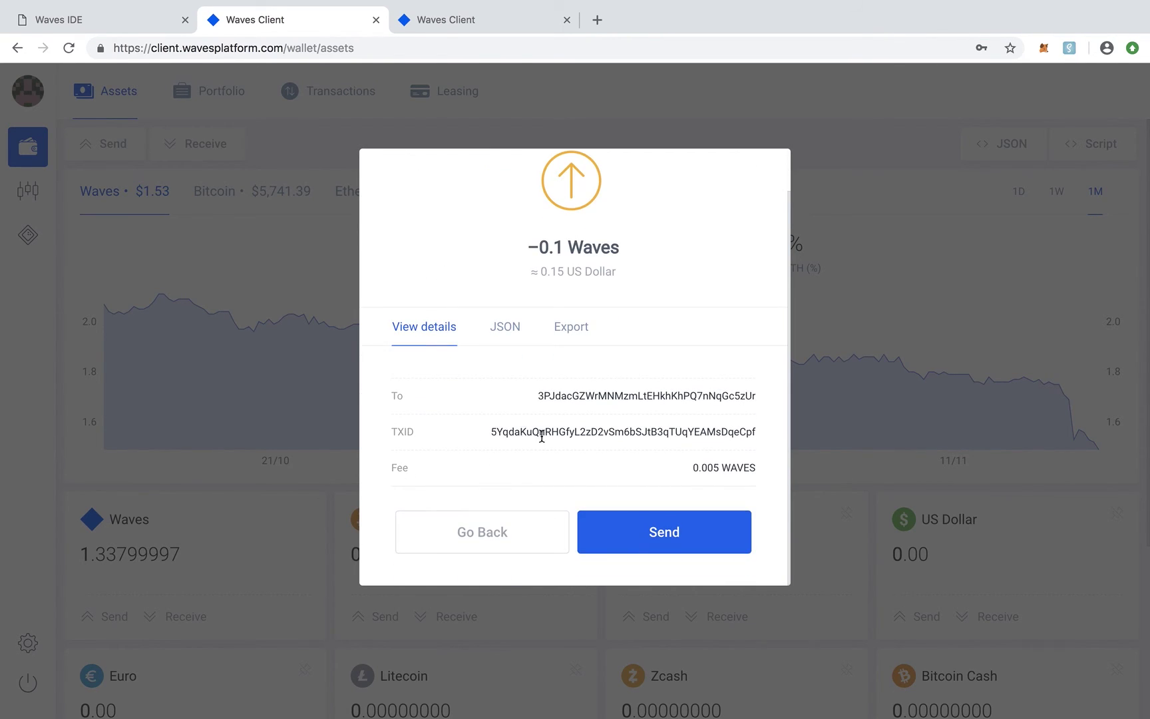
pyautogui.click(652, 542)
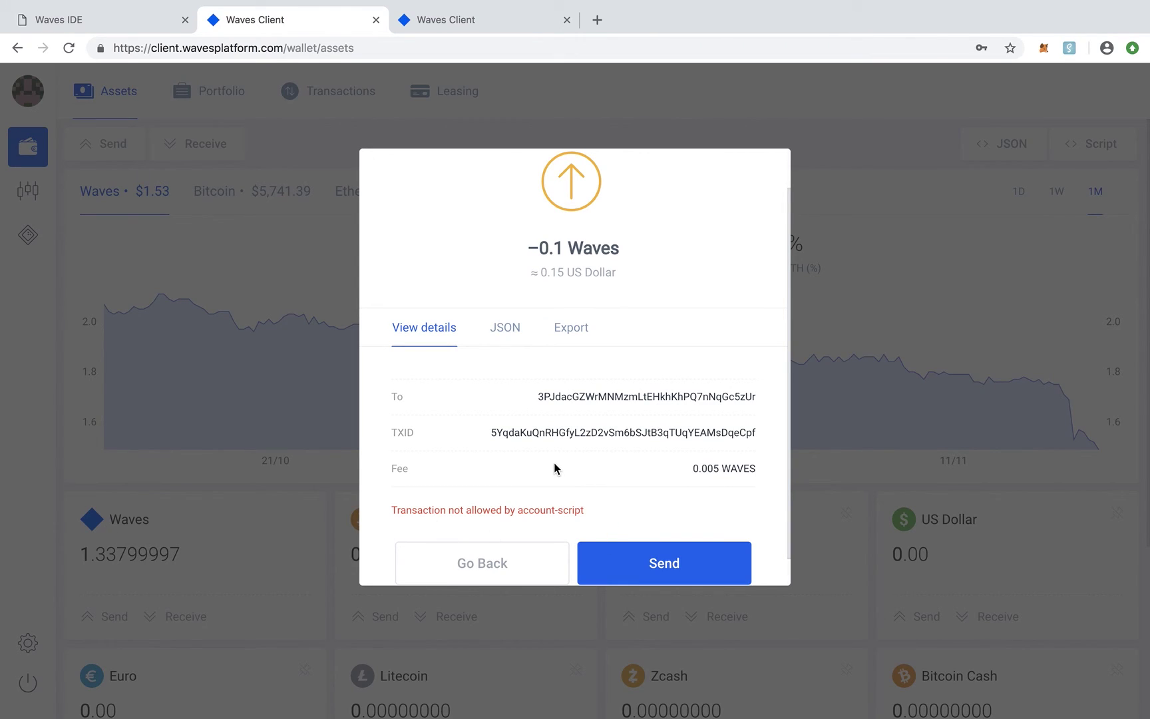
# Copy the rejected transfer's JSON and switch to User4's tab
pyautogui.click(506, 328)
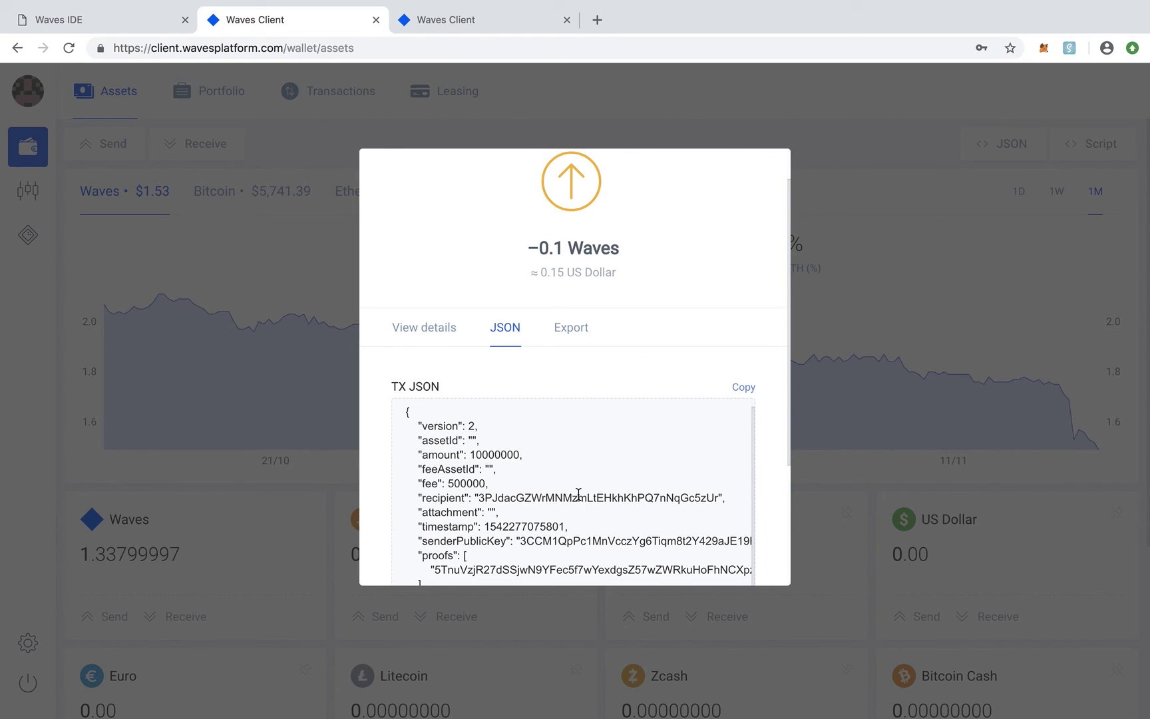
pyautogui.scroll(-3, 578, 493)
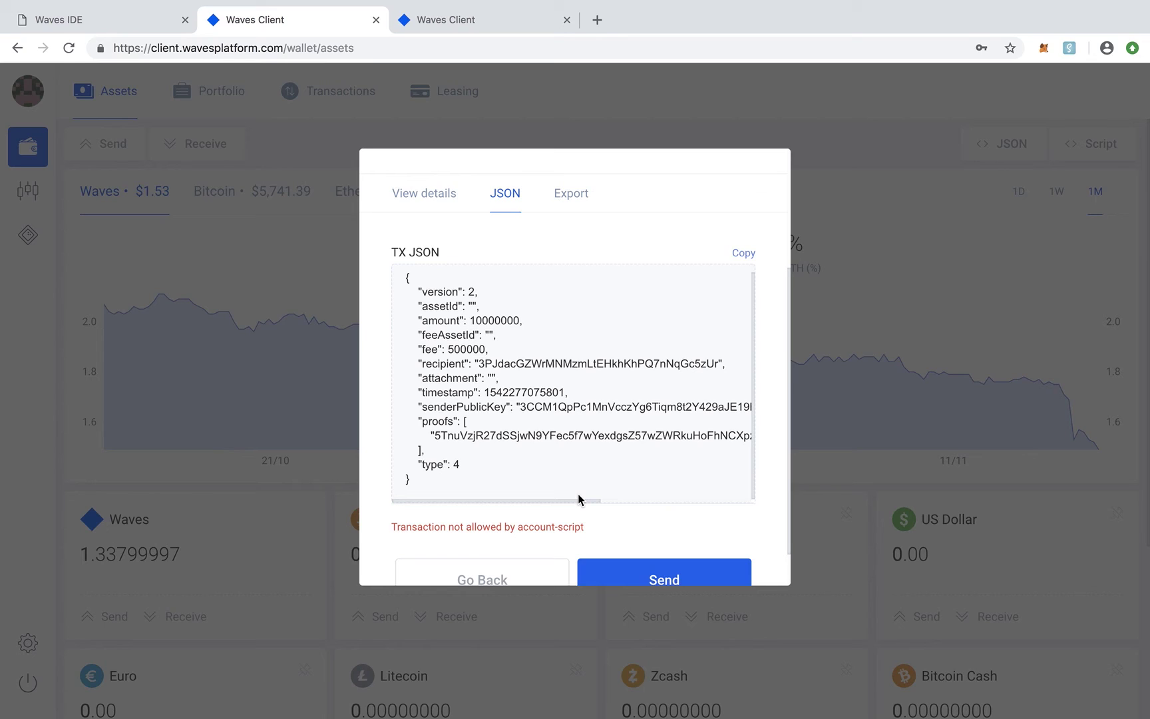
pyautogui.moveTo(434, 435)
pyautogui.mouseDown()
pyautogui.moveTo(544, 417)
pyautogui.moveTo(750, 435)
pyautogui.mouseUp()
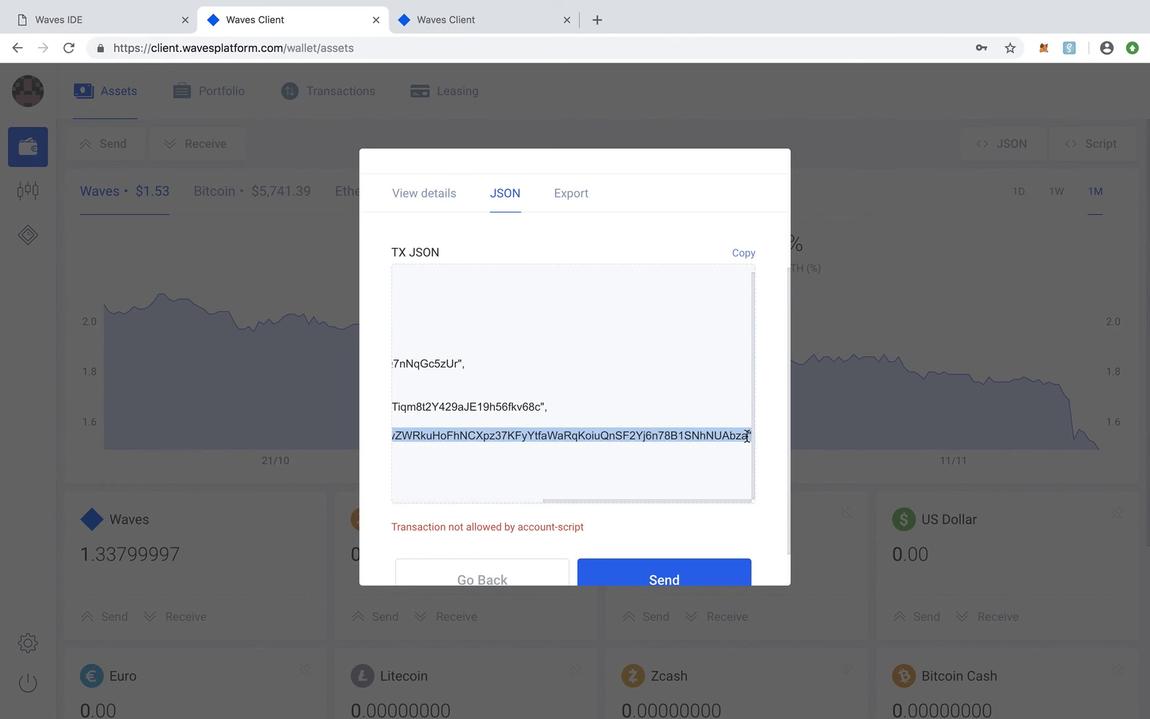
pyautogui.click(743, 254)
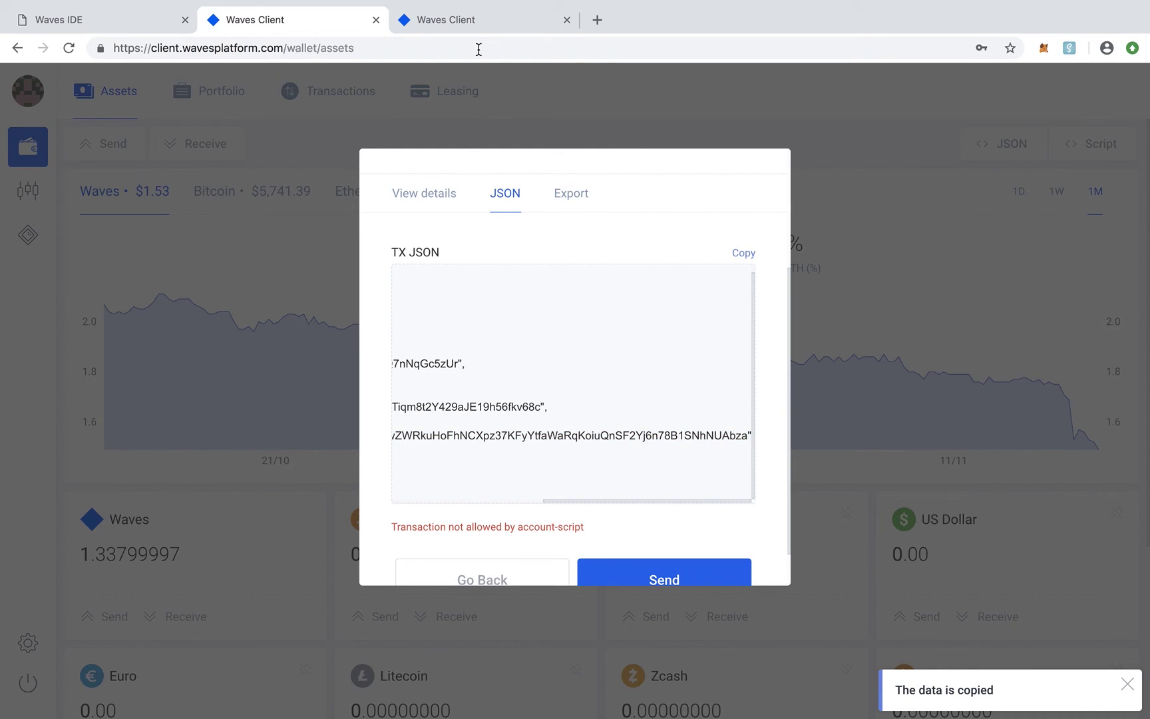
pyautogui.click(496, 21)
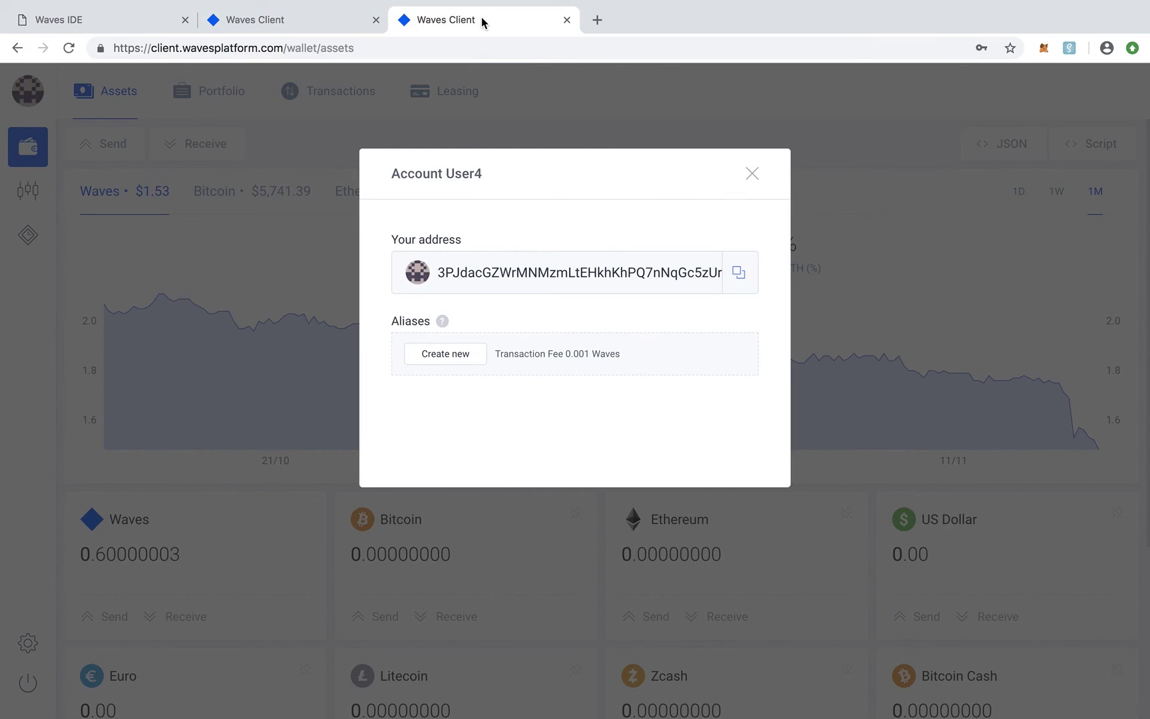
# Import the copied transfer JSON into User4's wallet via the JSON form
pyautogui.click(750, 175)
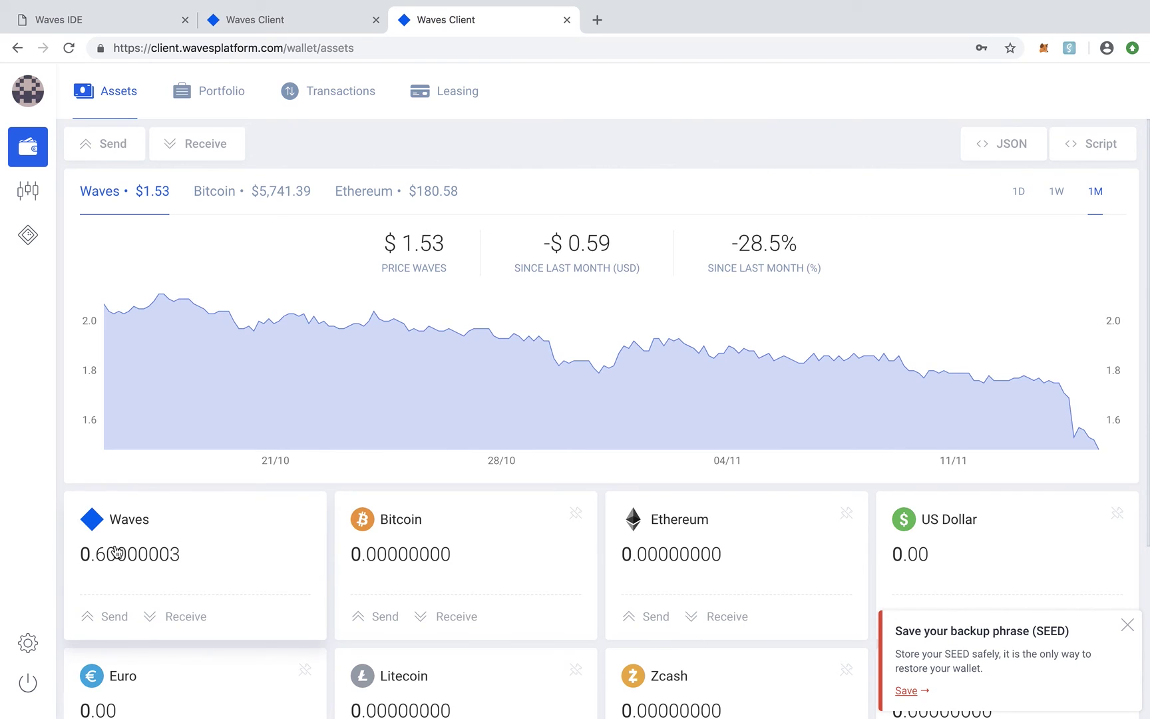
pyautogui.click(991, 146)
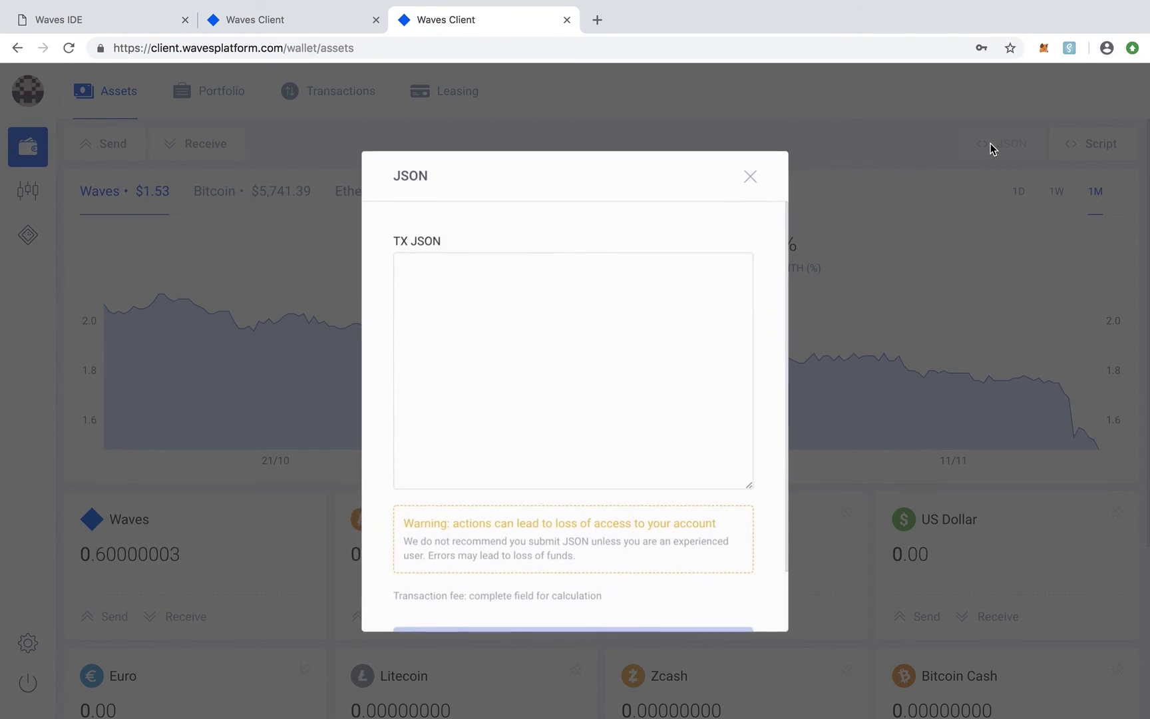
pyautogui.click(603, 290)
pyautogui.hotkey('ctrl', 'v')
pyautogui.scroll(-1, 601, 407)
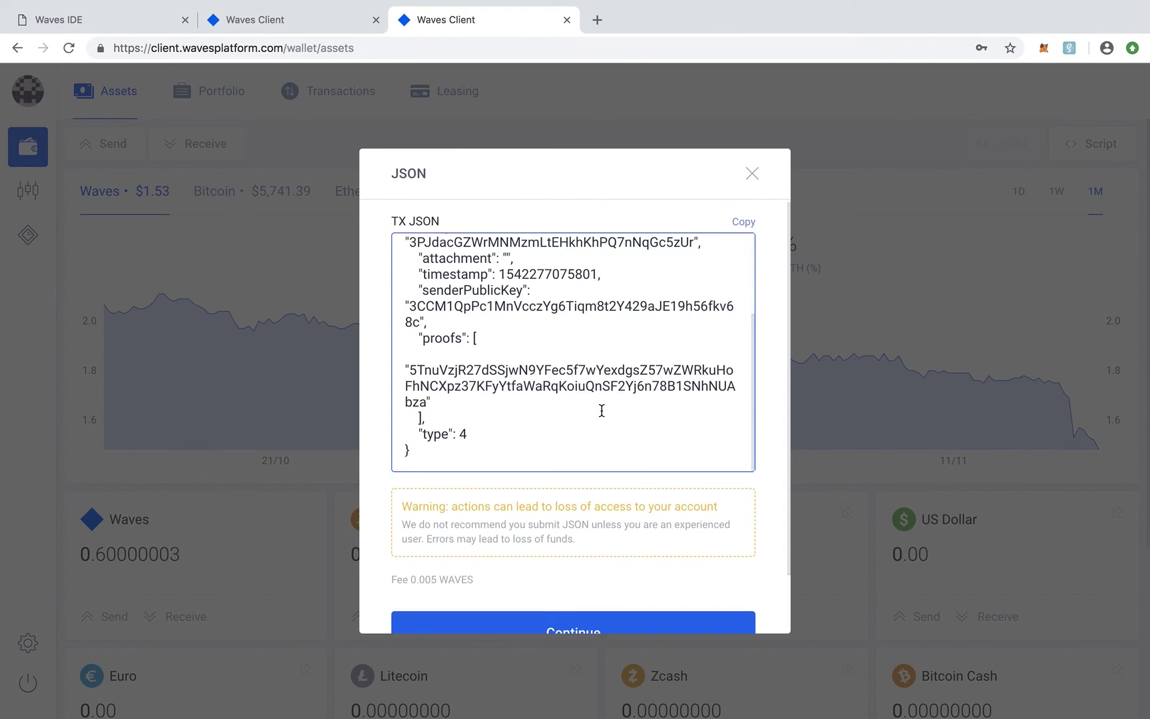
pyautogui.click(577, 584)
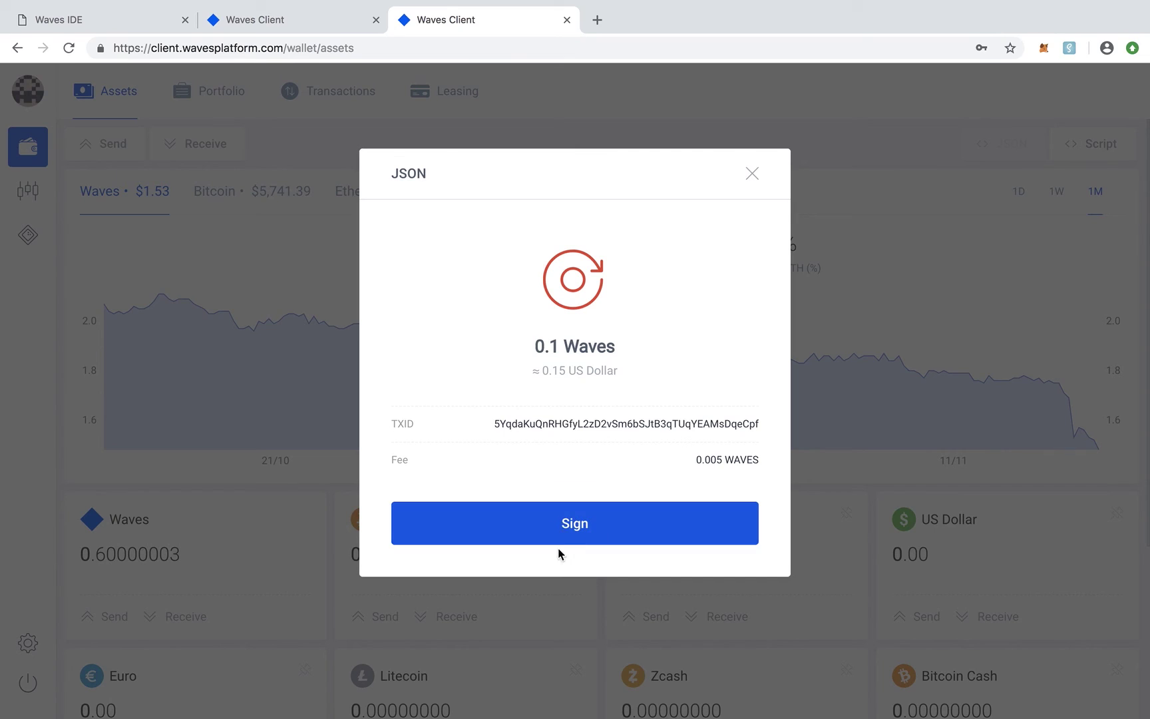
# Co-sign the transfer as User4, broadcast it, and check the completed details
pyautogui.click(584, 537)
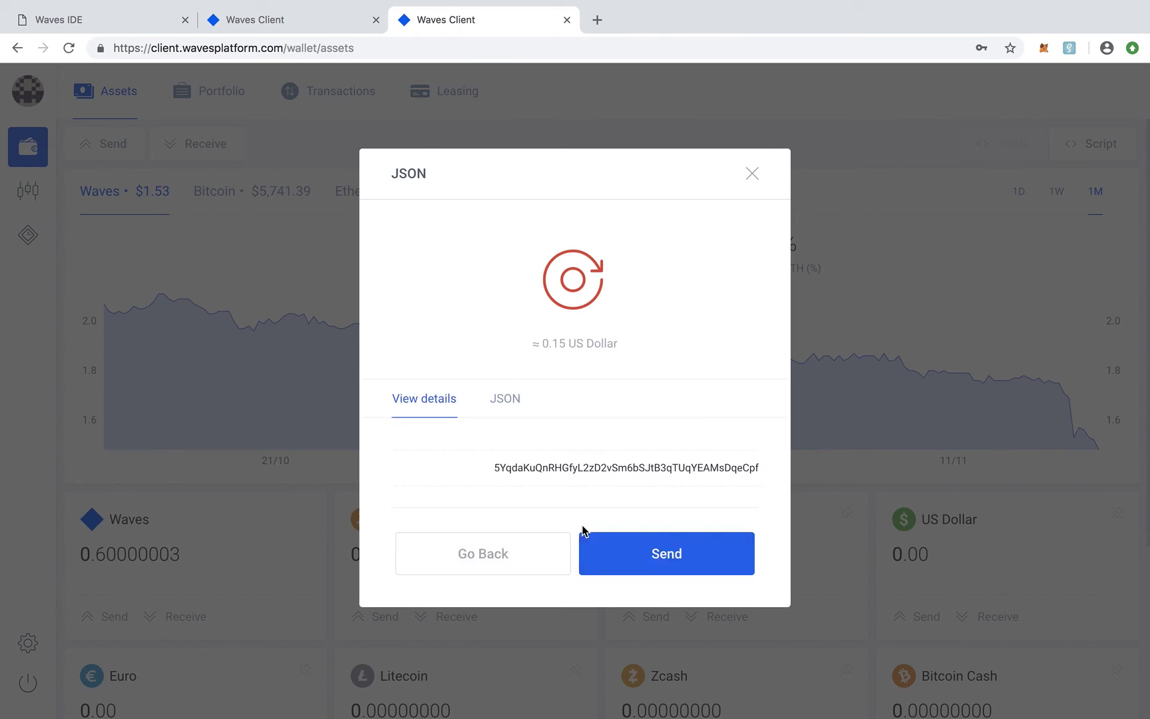
pyautogui.scroll(-1, 582, 526)
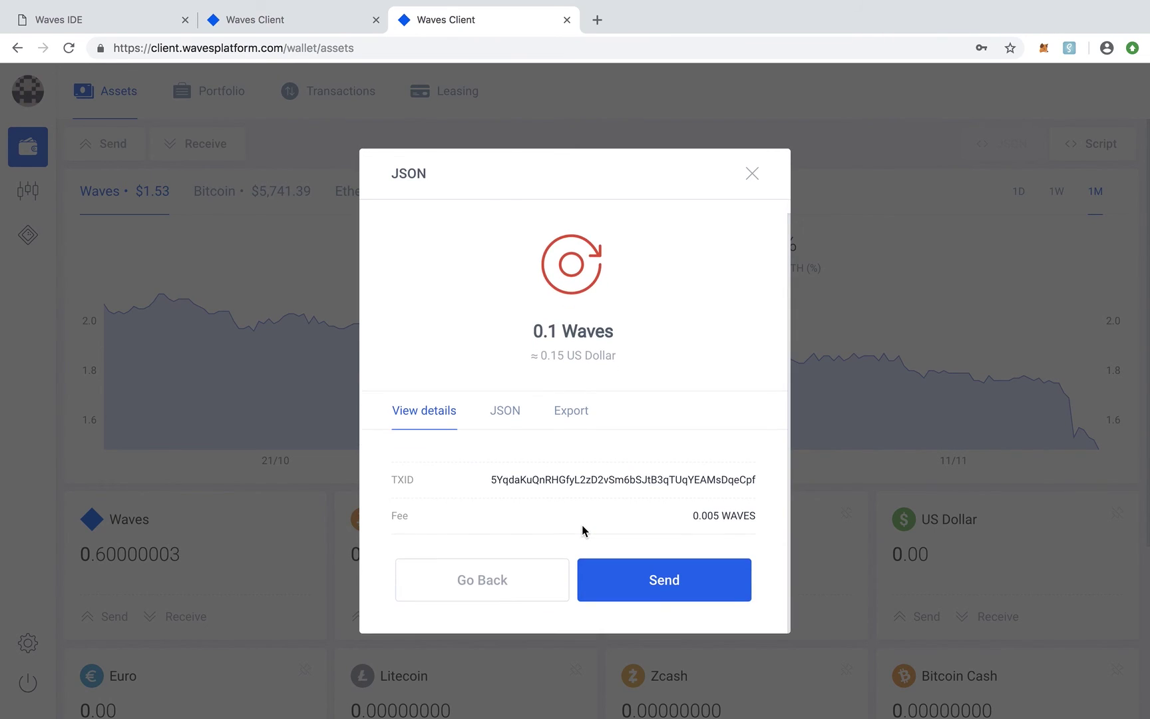
pyautogui.click(516, 411)
pyautogui.scroll(-3, 545, 484)
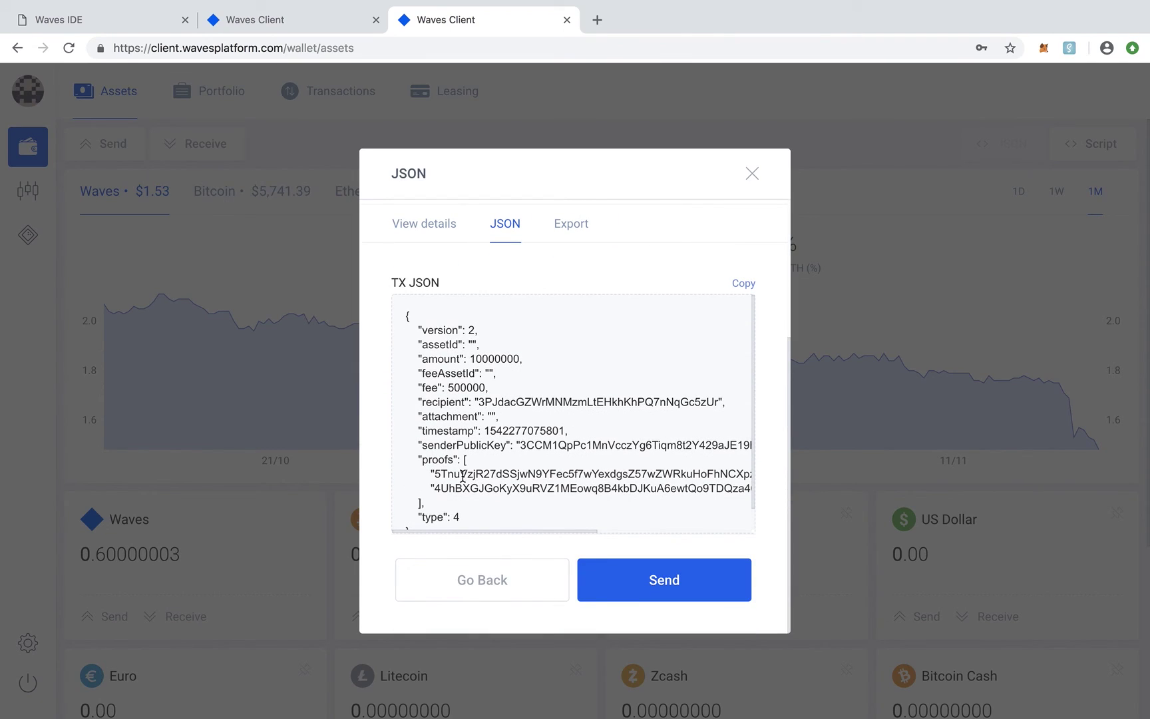
pyautogui.click(633, 589)
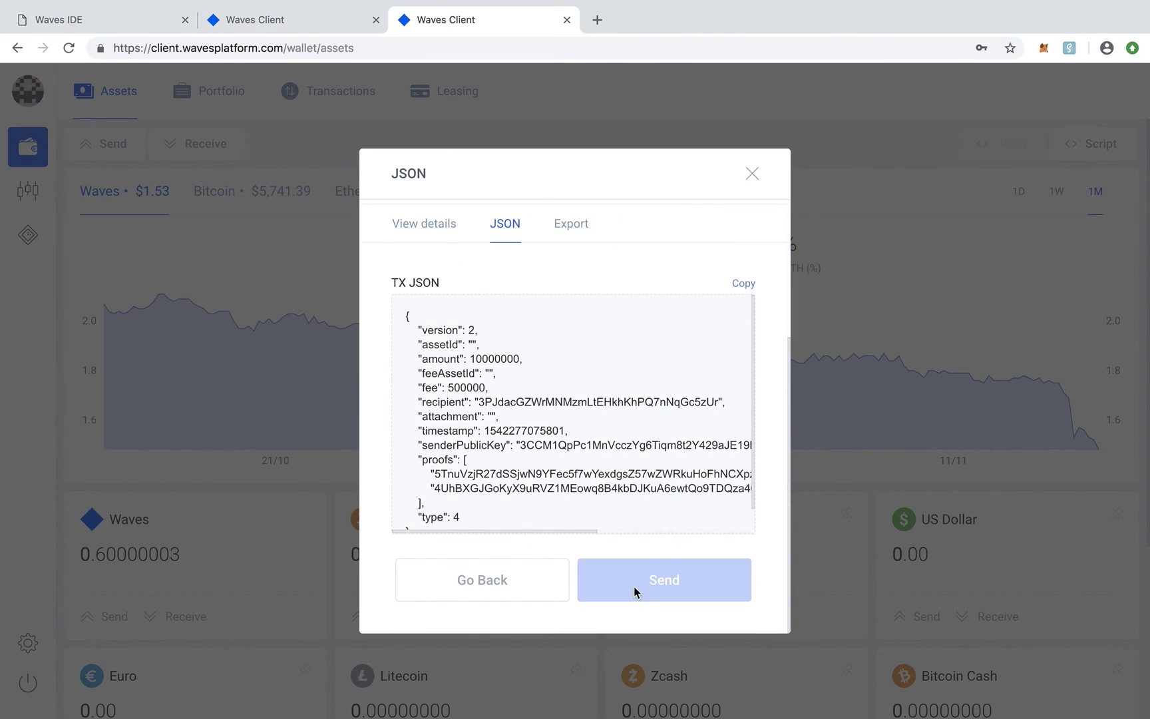
pyautogui.click(580, 428)
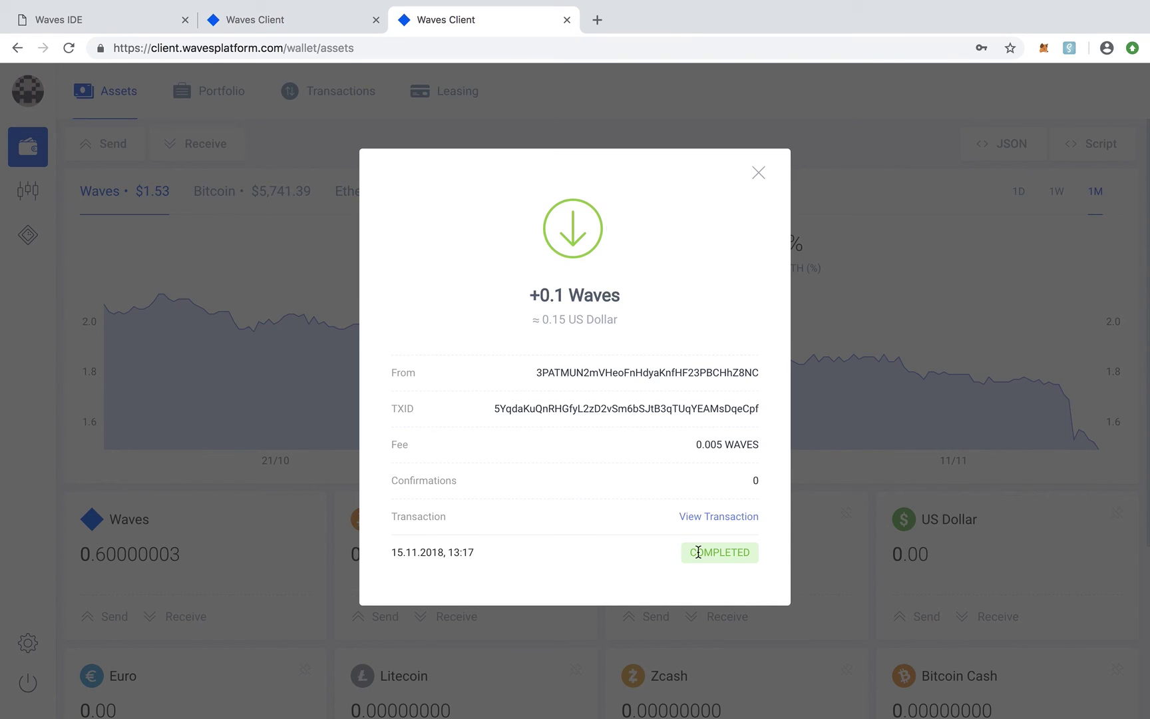
pyautogui.click(758, 177)
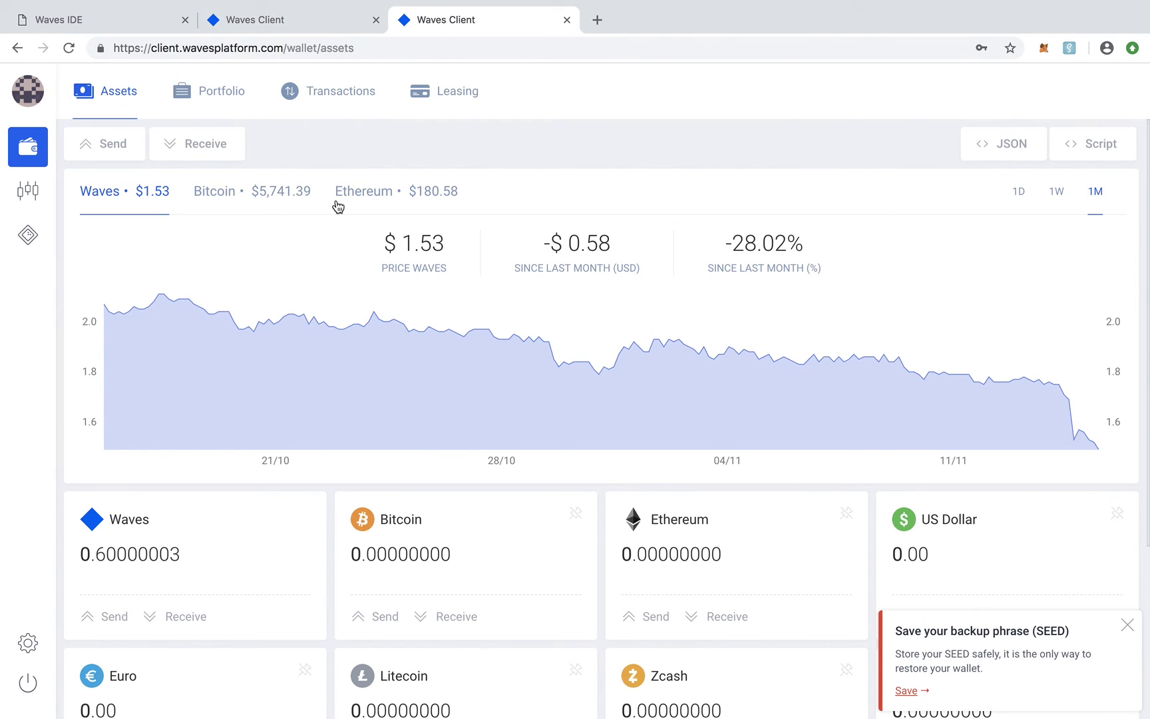
# Start a new Waves transfer and copy User4's wallet address
pyautogui.click(293, 22)
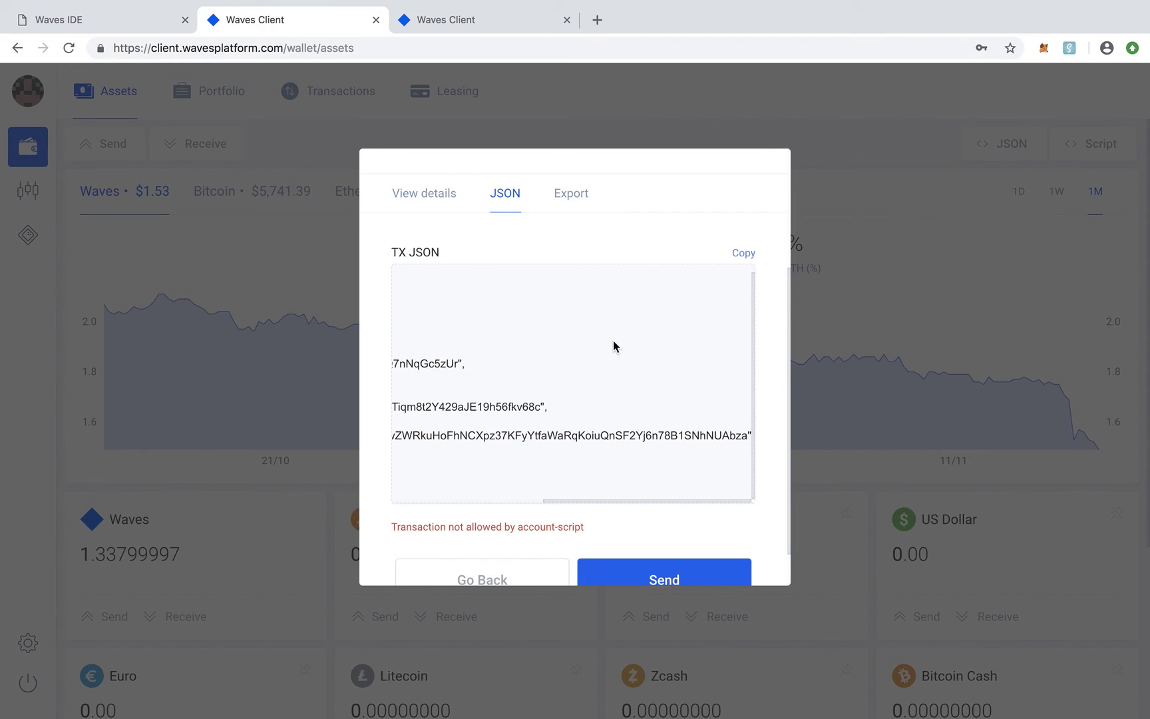
pyautogui.click(821, 452)
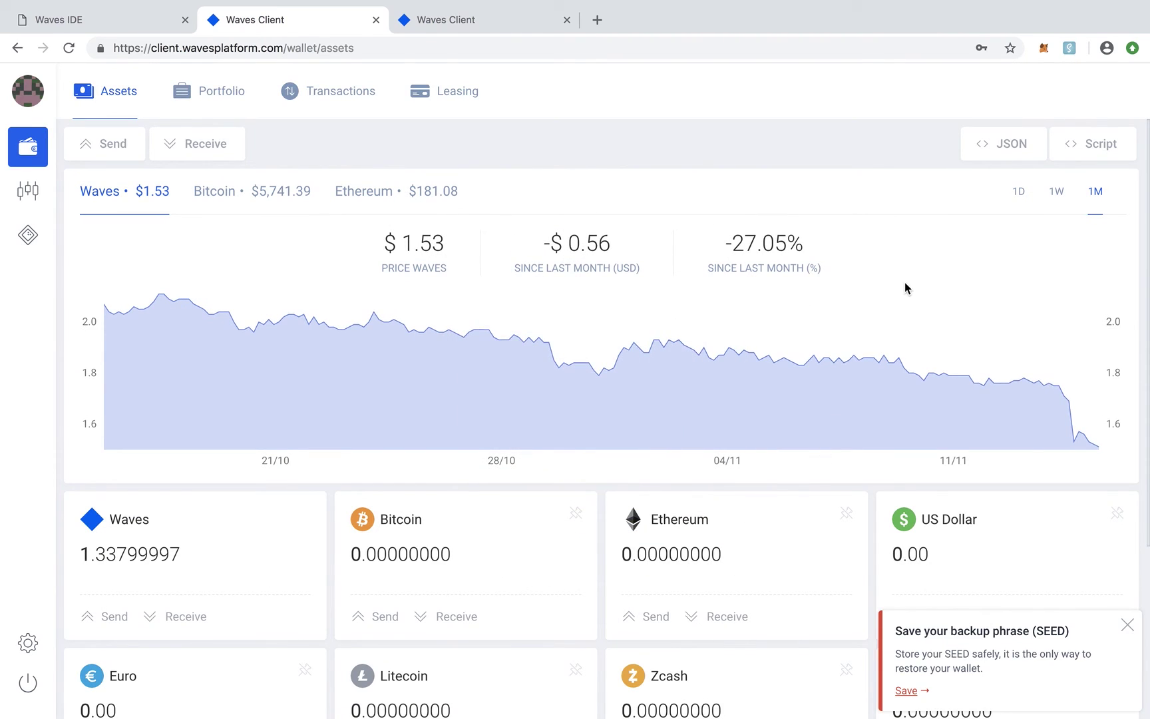
pyautogui.click(116, 621)
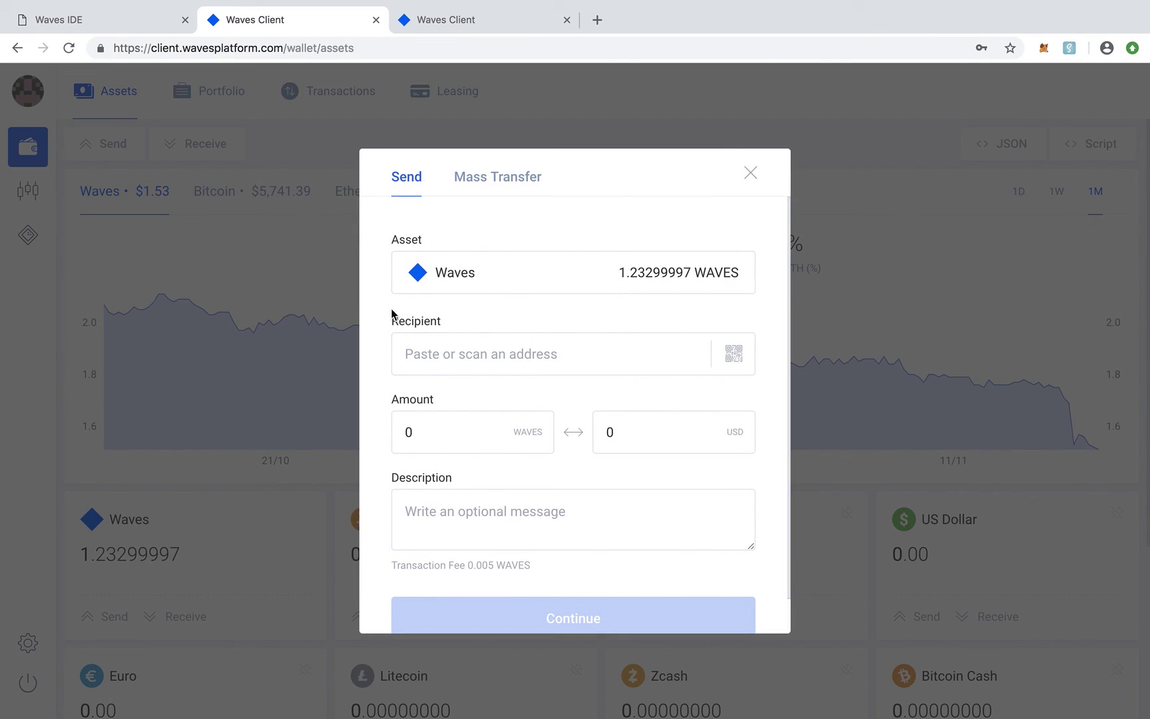
pyautogui.click(530, 13)
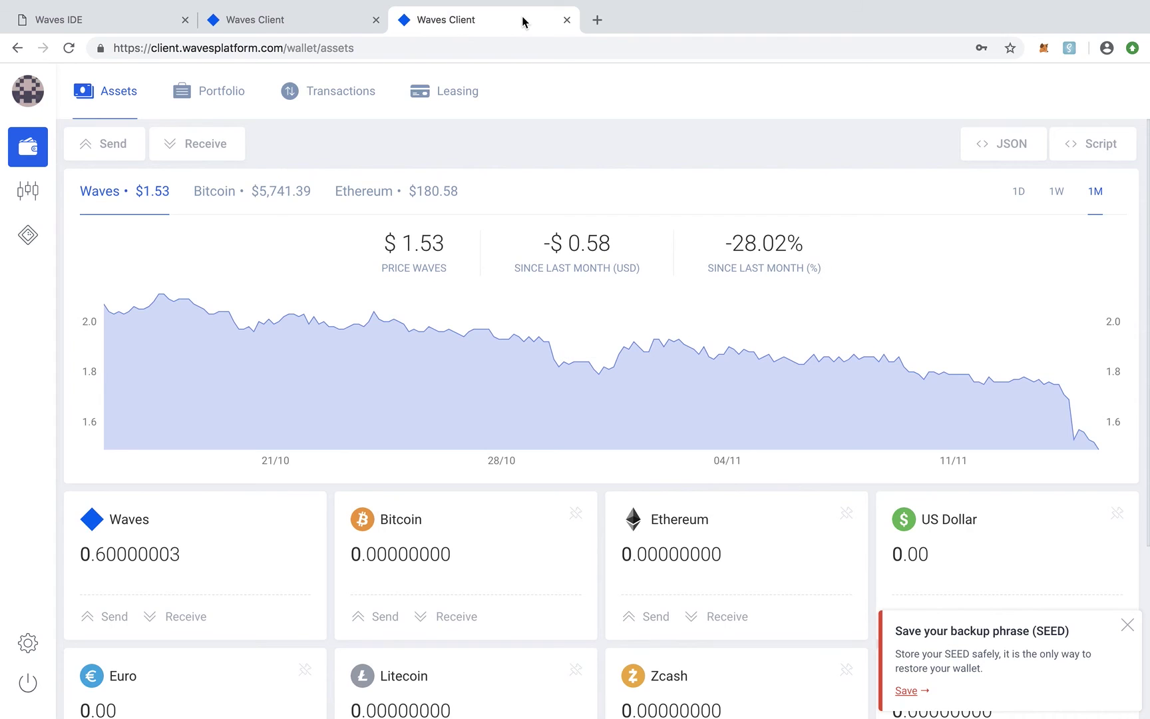
pyautogui.click(30, 100)
pyautogui.click(738, 273)
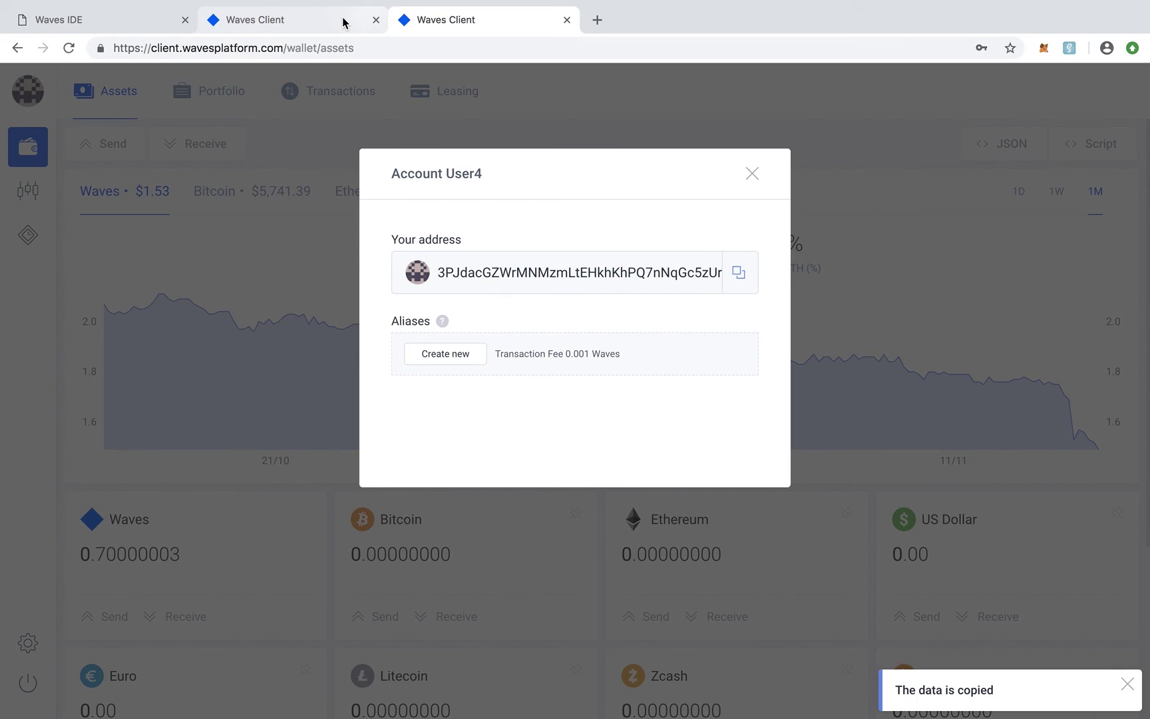
# Fill the transfer with User4's address as recipient and 0.2 Waves, then continue
pyautogui.click(293, 19)
pyautogui.click(573, 362)
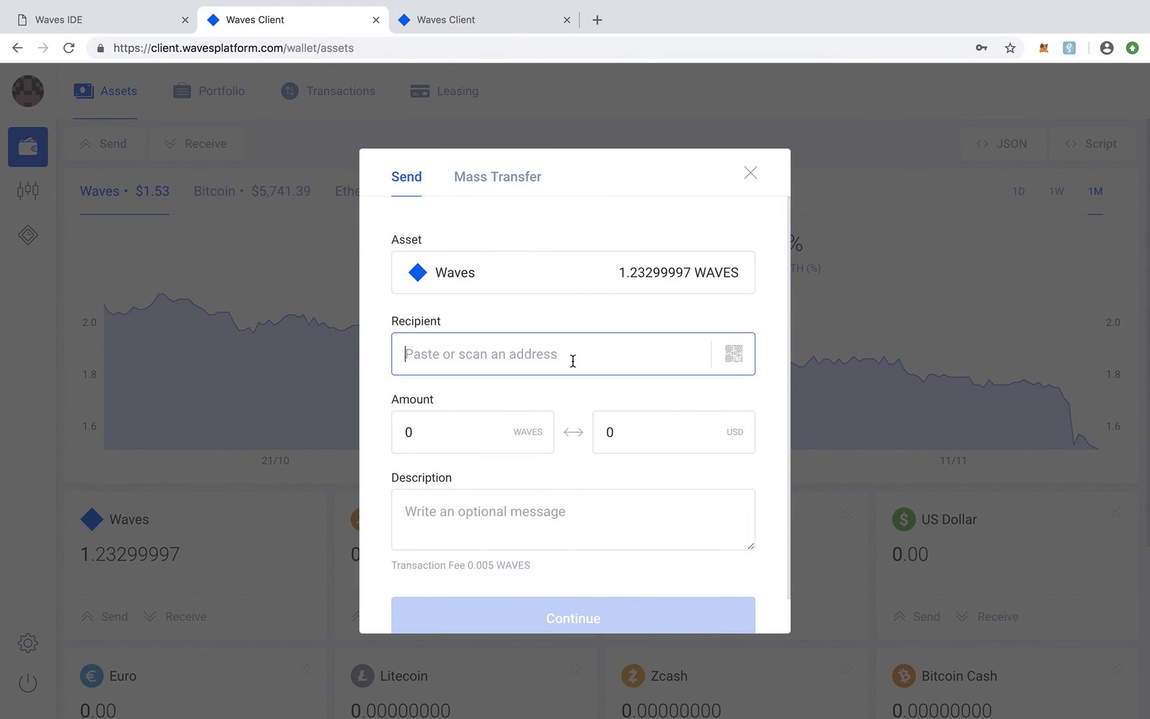
pyautogui.hotkey('ctrl', 'v')
pyautogui.click(458, 431)
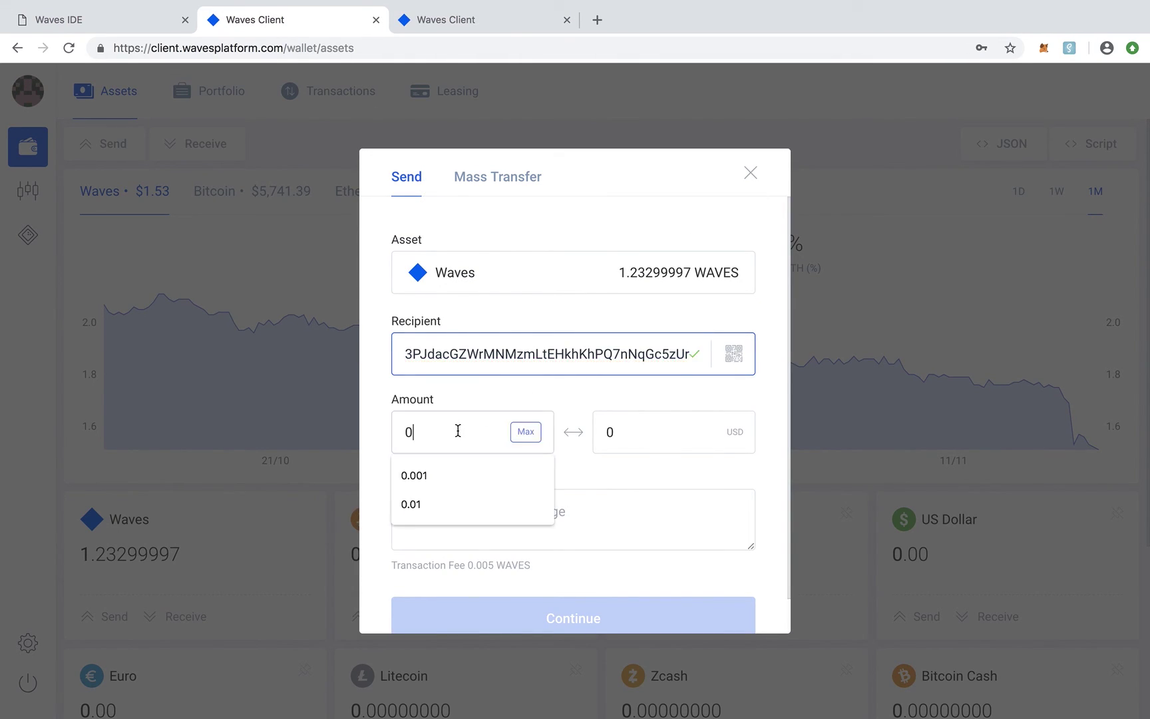
pyautogui.write('.2')
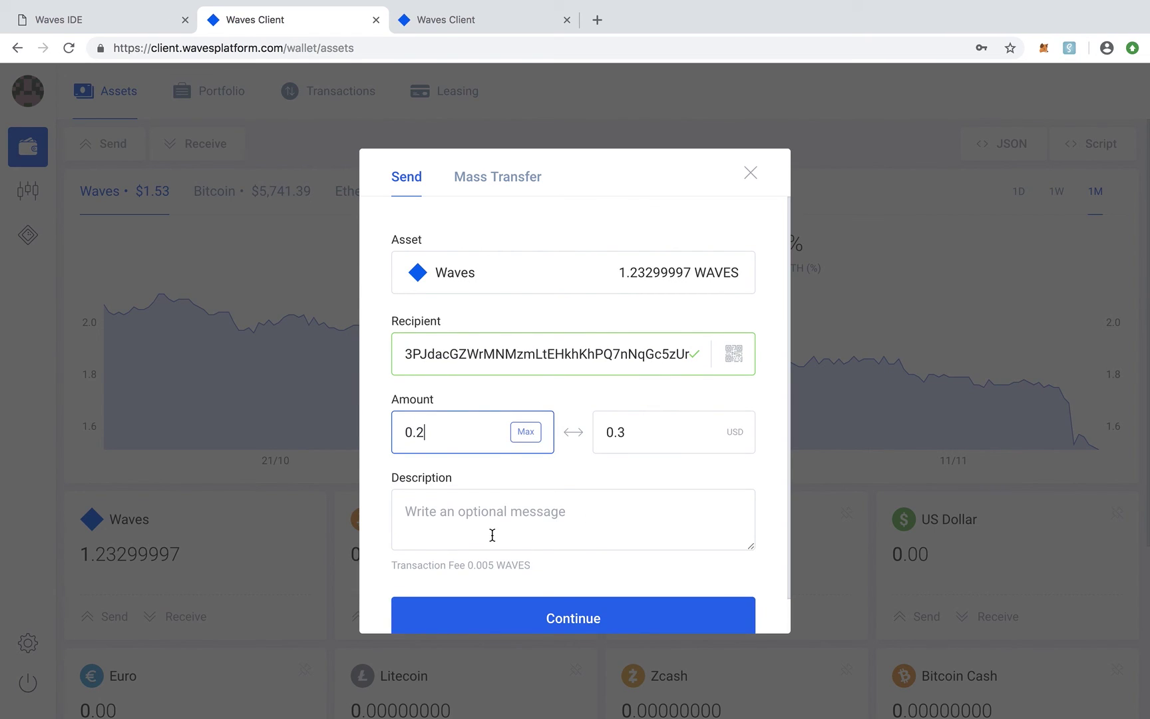
pyautogui.scroll(-1, 557, 577)
pyautogui.click(557, 579)
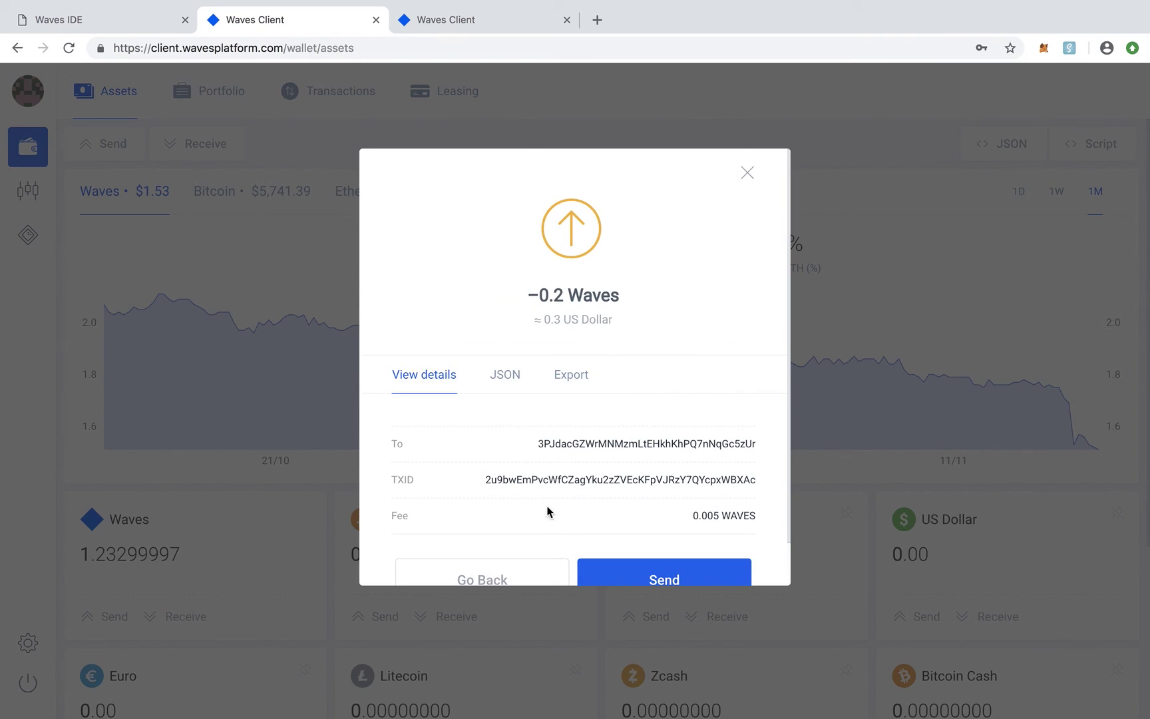
# Copy the transfer's 'Share the Link to Sign' URL from its JSON export
pyautogui.click(506, 378)
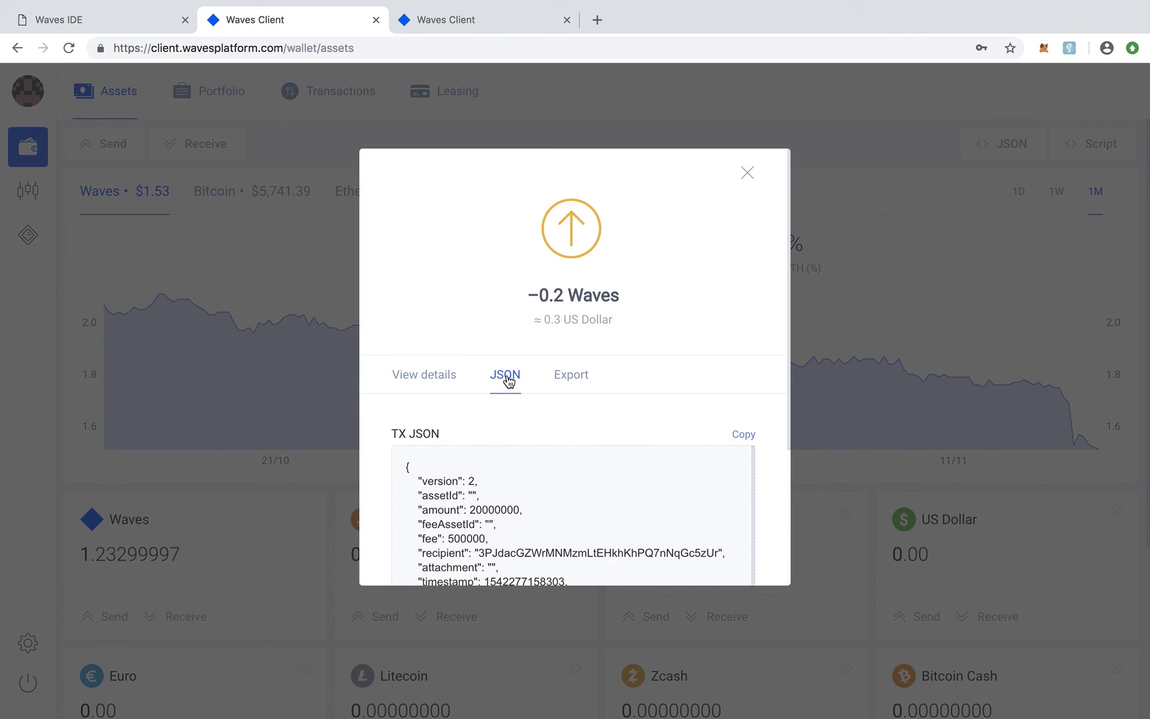
pyautogui.click(579, 383)
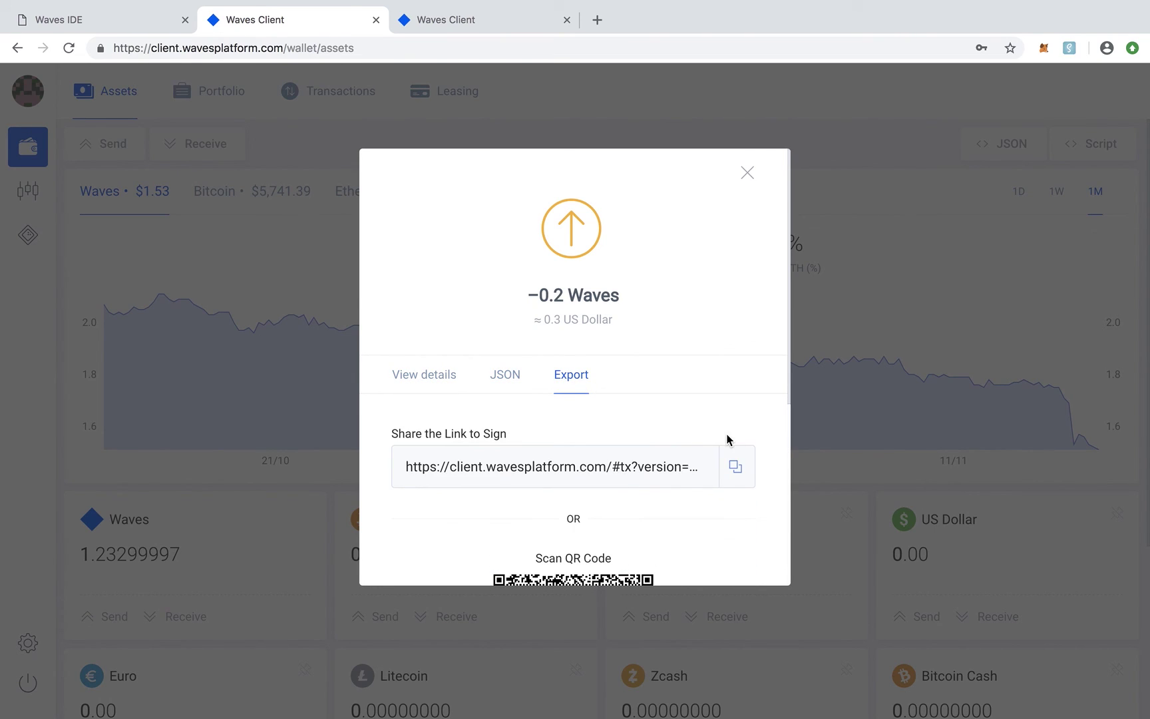
pyautogui.click(738, 471)
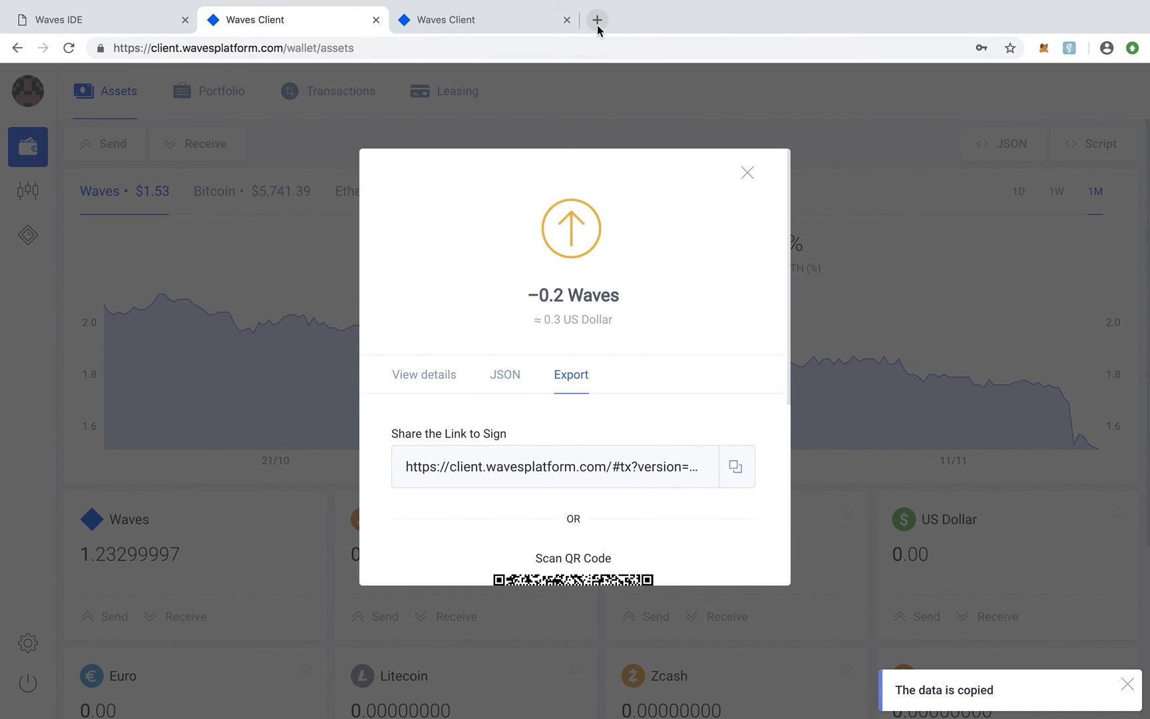
pyautogui.click(597, 25)
# Load the shared signing link in the new tab and log in as the co-signer
pyautogui.hotkey('ctrl', 'v')
pyautogui.press('Return')
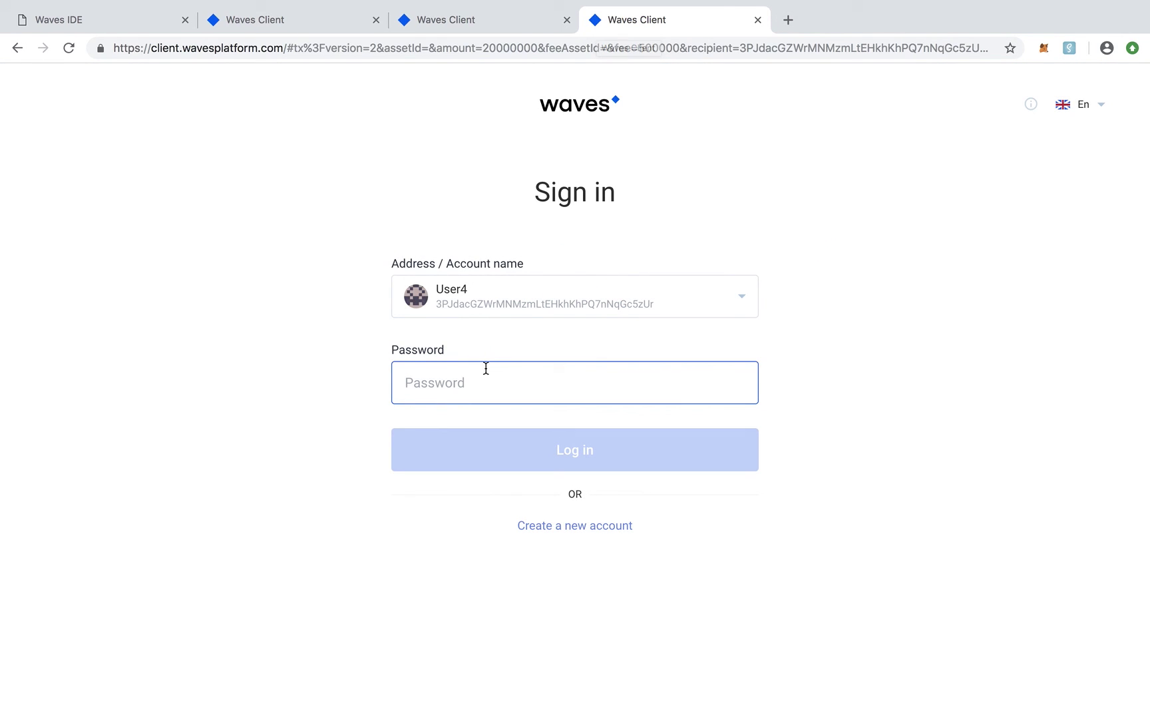
pyautogui.write('•••••')
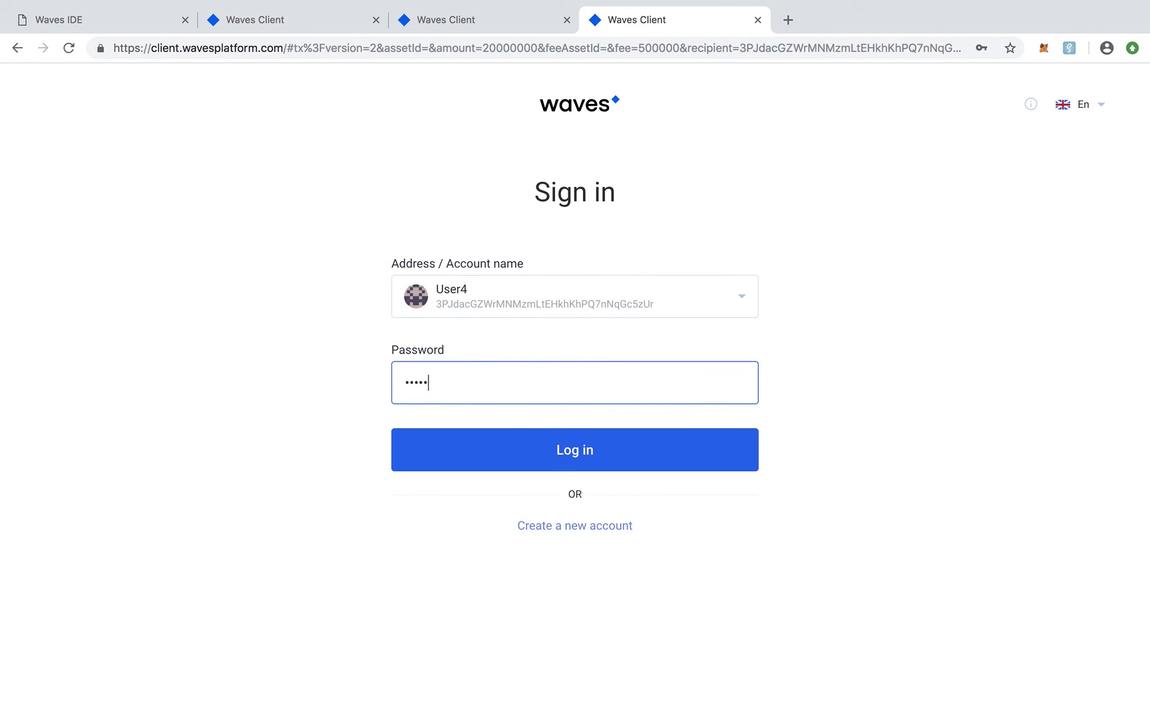
pyautogui.write('••••')
pyautogui.click(523, 446)
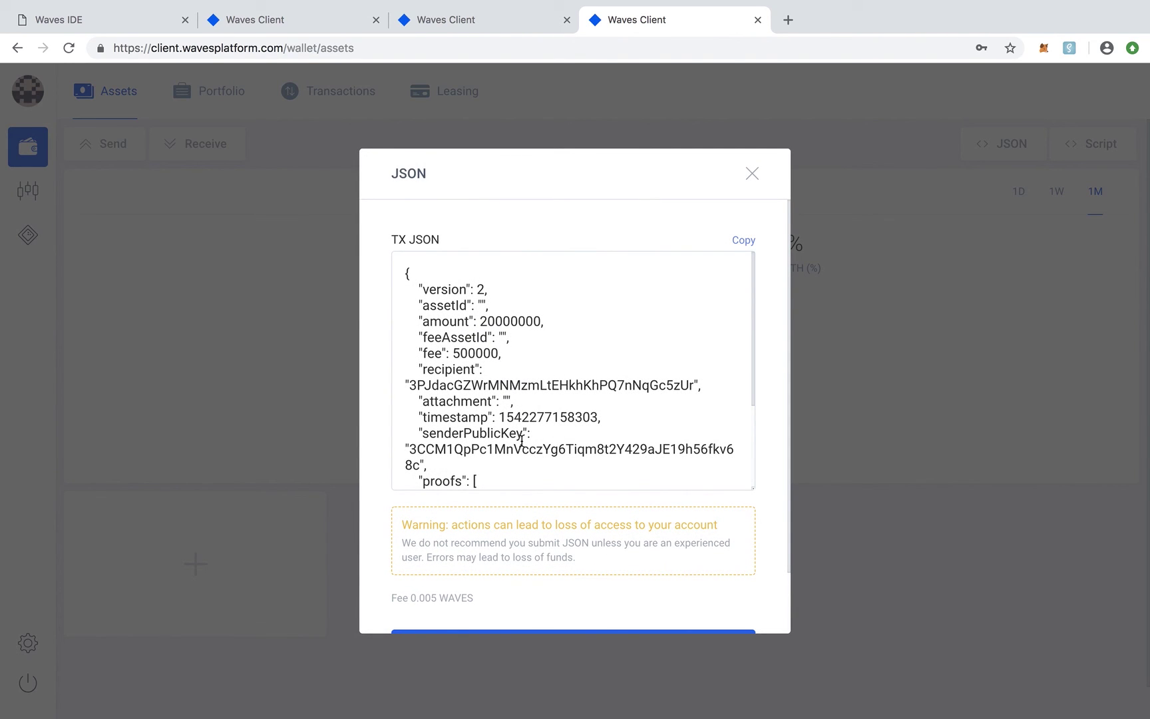
# Co-sign and send the loaded 0.2 Waves transfer, then view its details
pyautogui.scroll(-1, 522, 440)
pyautogui.scroll(-2, 505, 439)
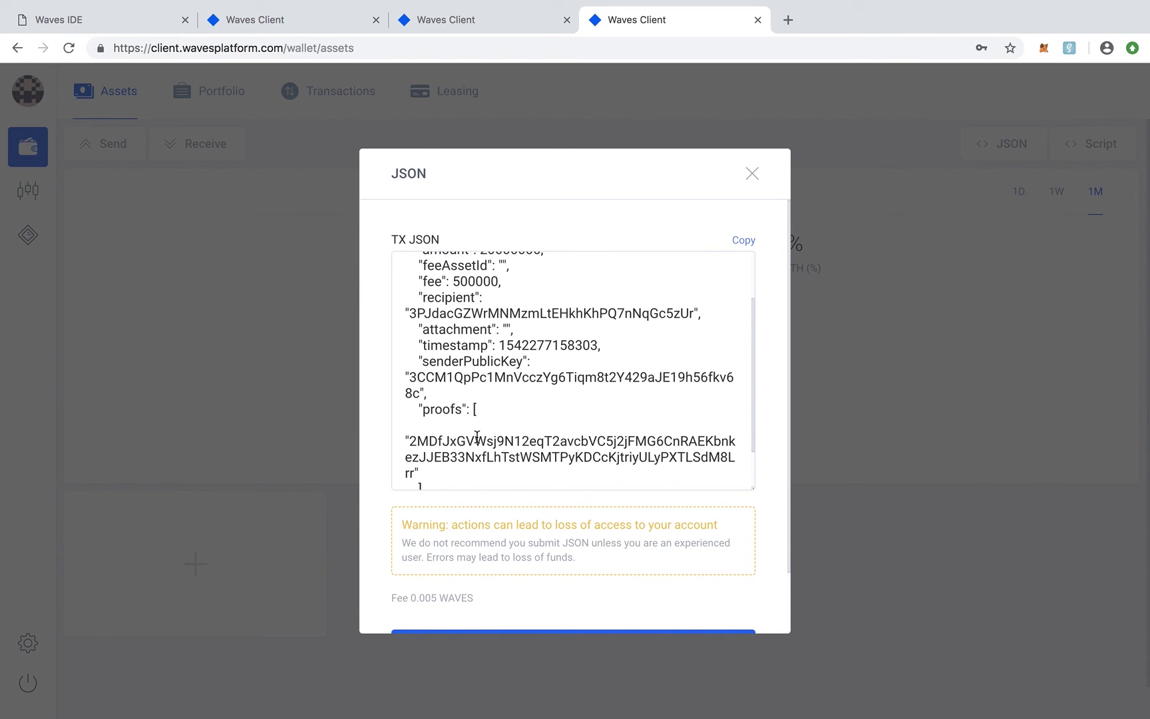
pyautogui.scroll(-3, 478, 439)
pyautogui.scroll(-2, 503, 487)
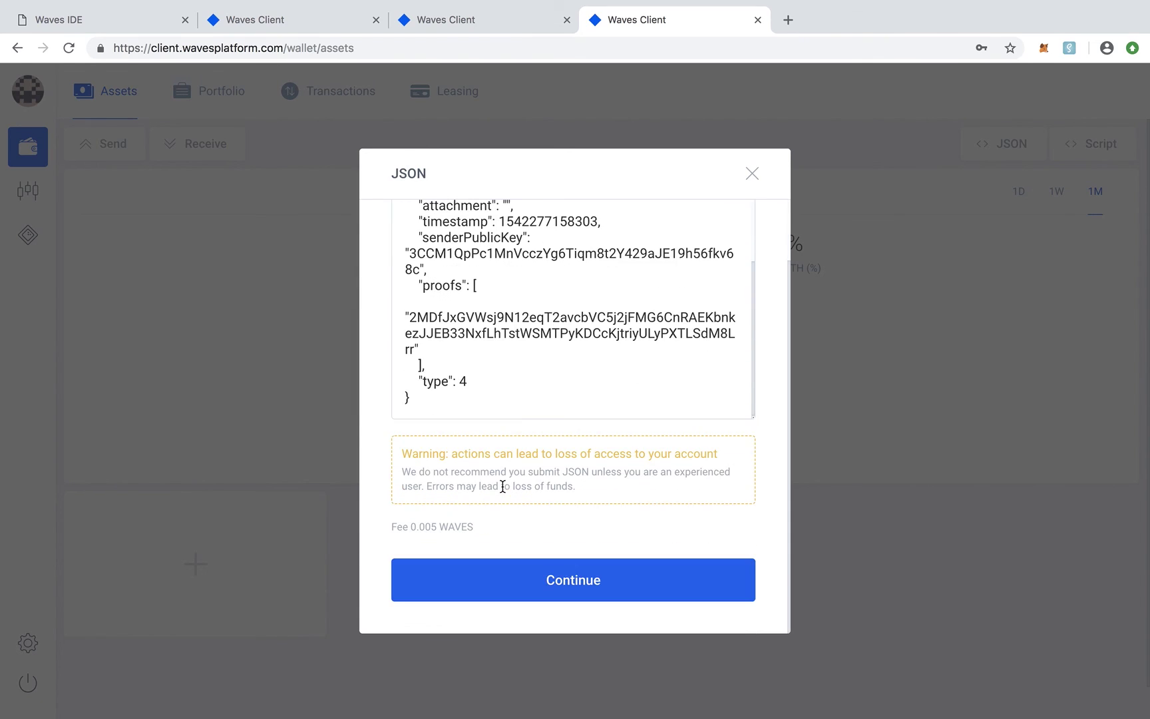
pyautogui.click(552, 577)
pyautogui.click(557, 539)
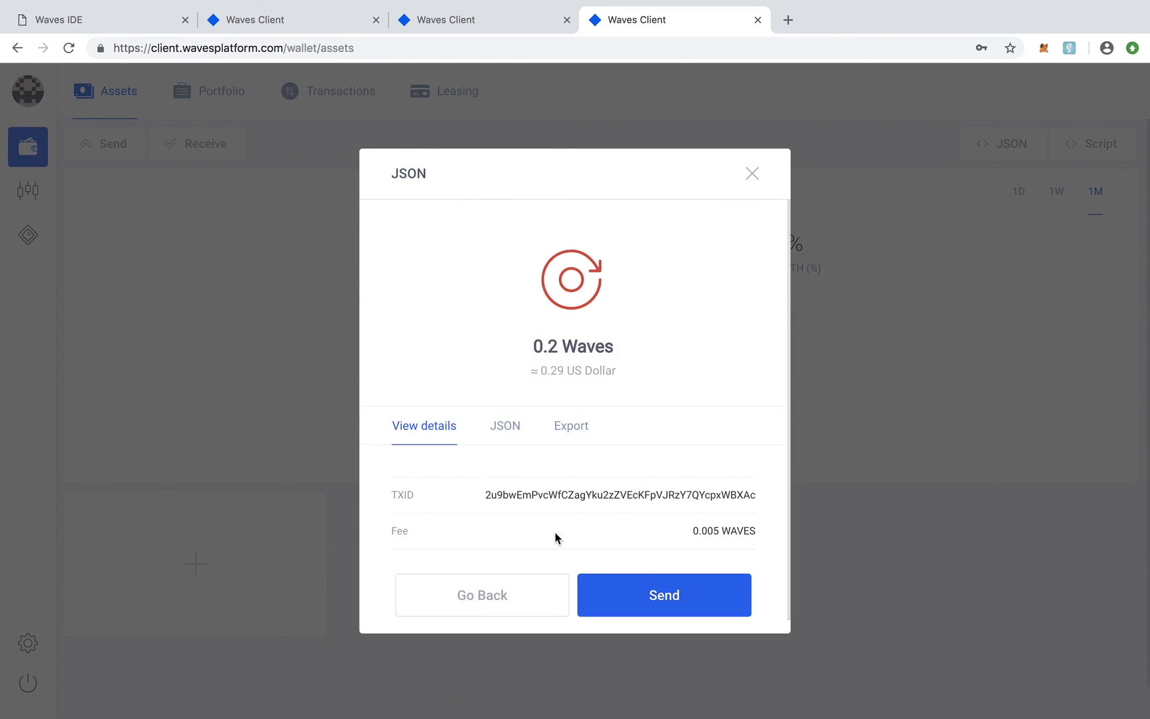
pyautogui.click(673, 603)
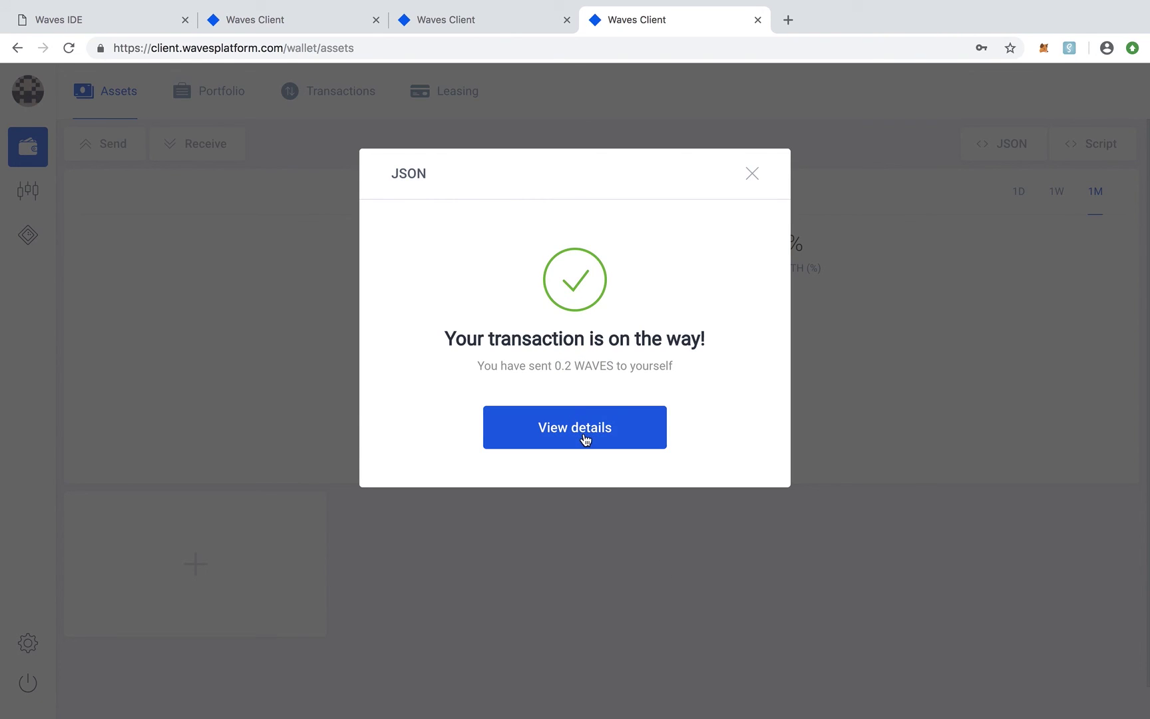
pyautogui.click(584, 434)
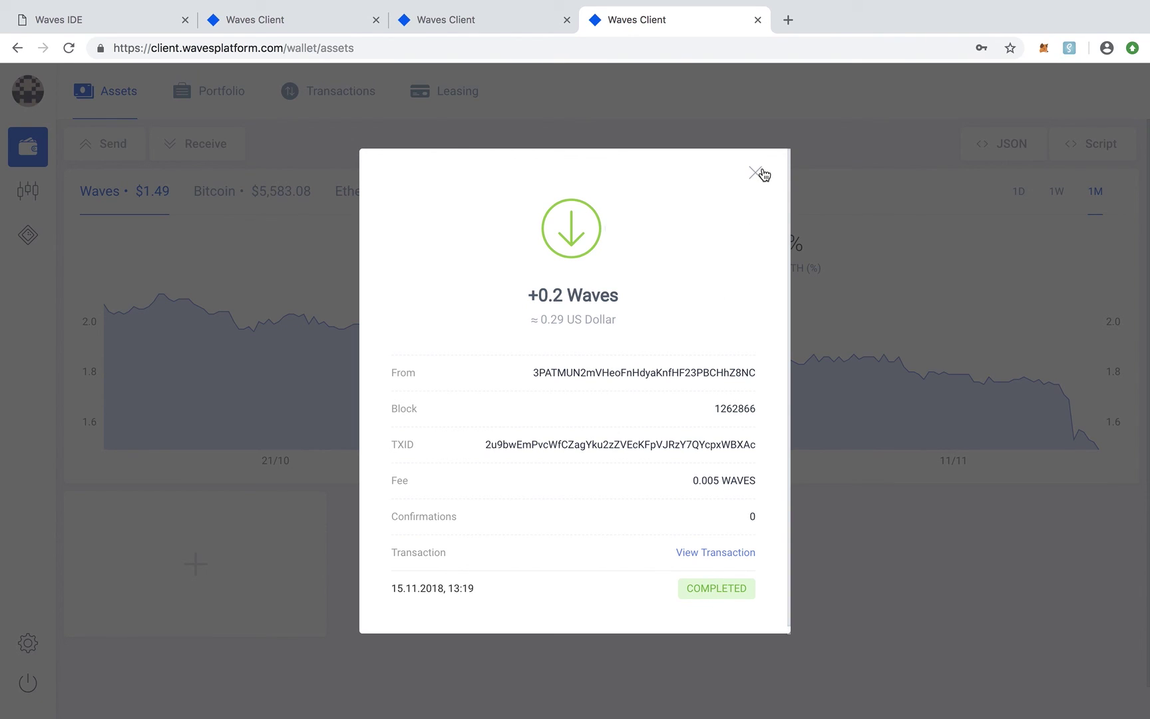
# Sign a blank-script transaction for the multisig account and copy its JSON
pyautogui.hotkey('ctrl', '2')
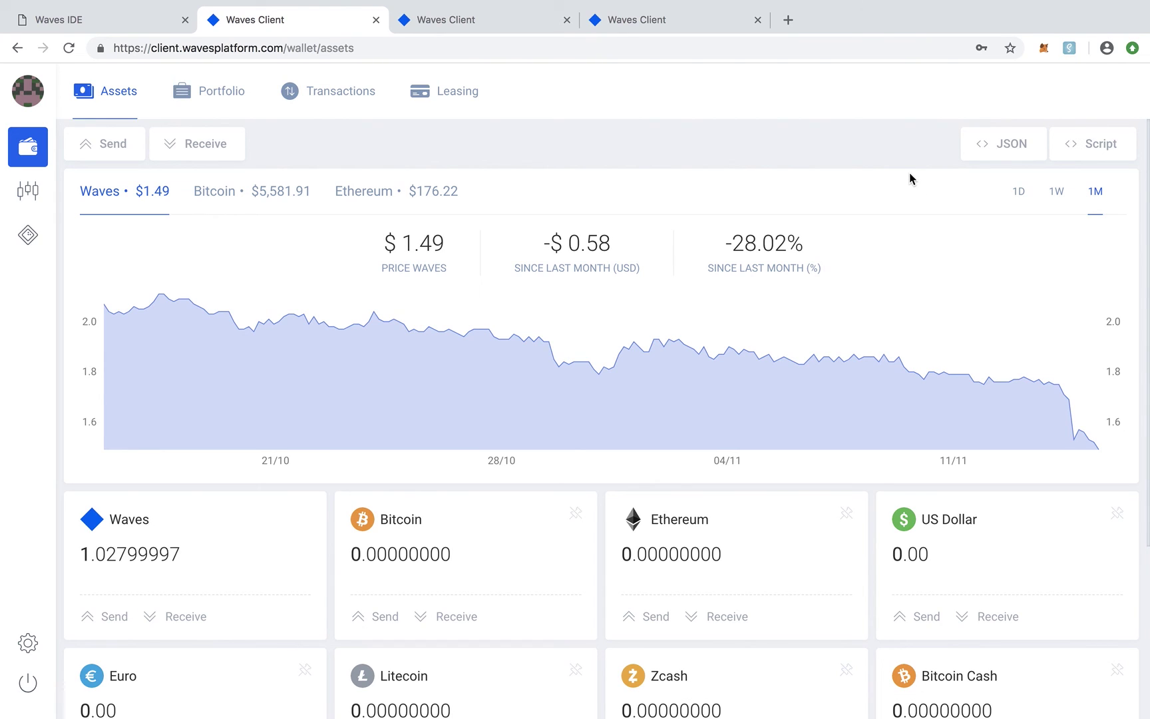
pyautogui.click(1097, 148)
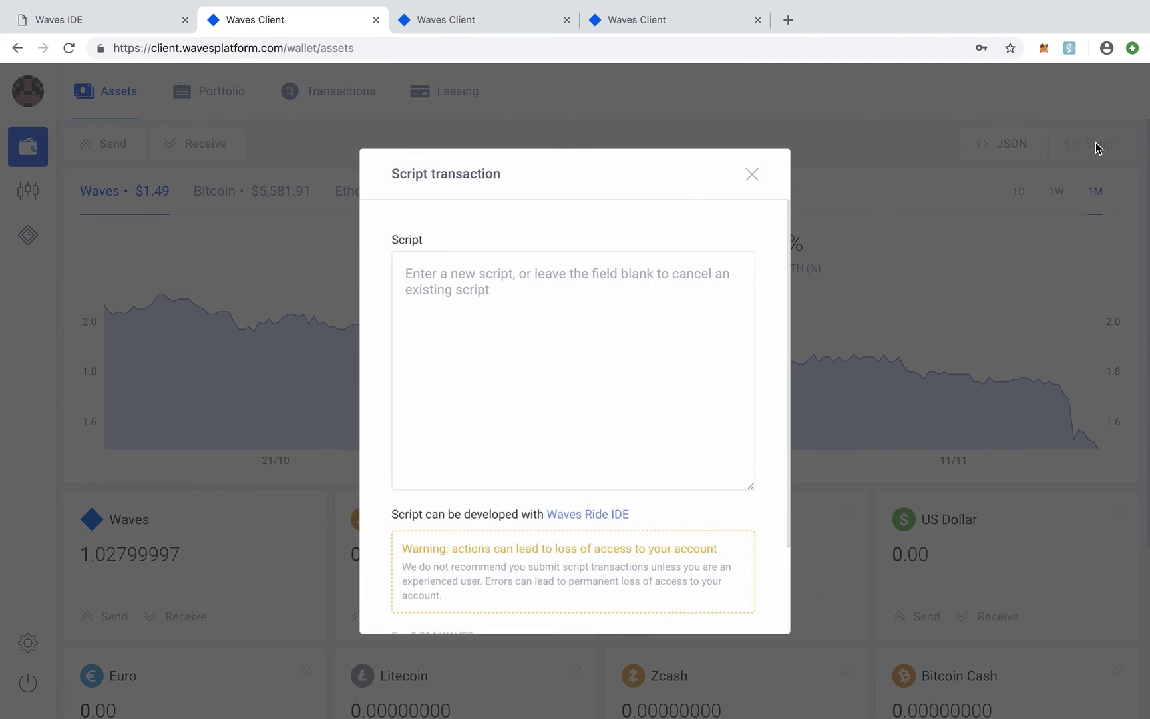
pyautogui.click(510, 316)
pyautogui.scroll(-3, 510, 316)
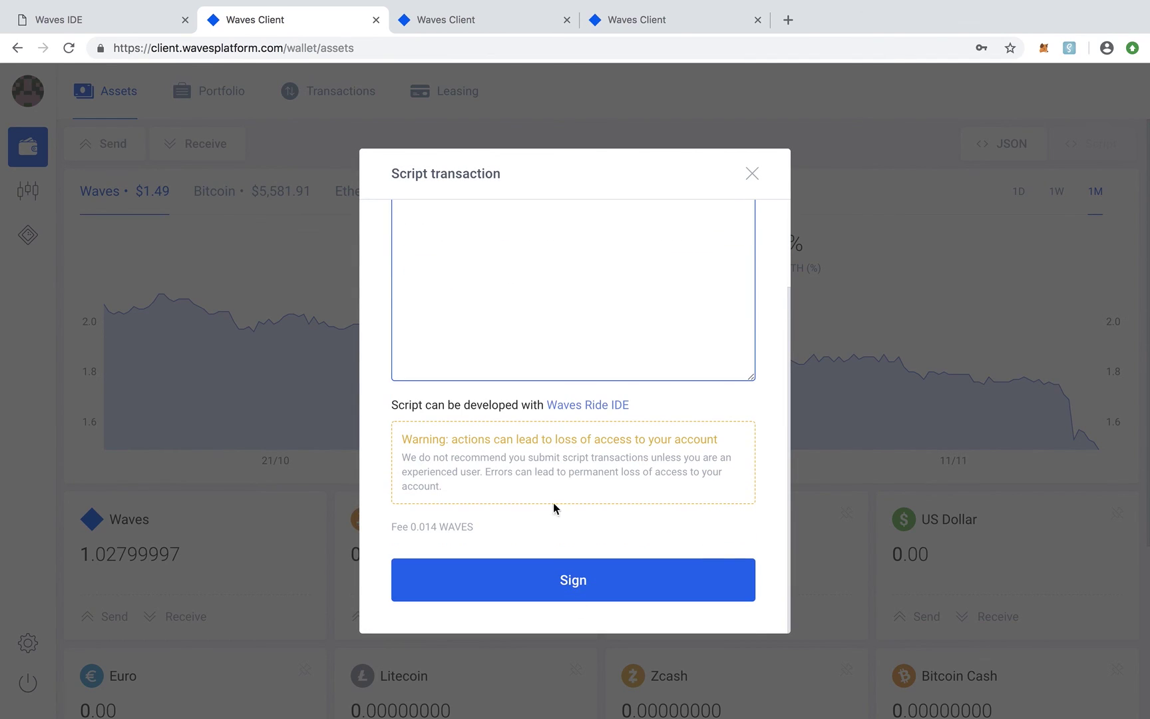
pyautogui.click(571, 594)
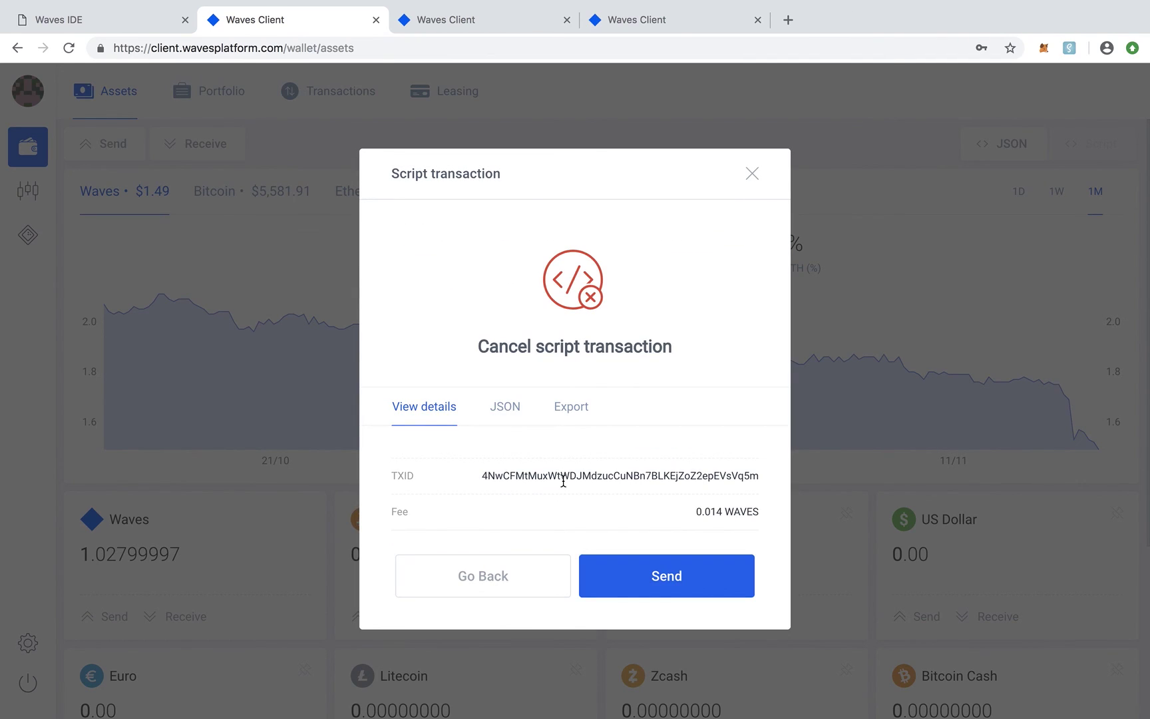
pyautogui.click(514, 411)
pyautogui.scroll(-4, 547, 492)
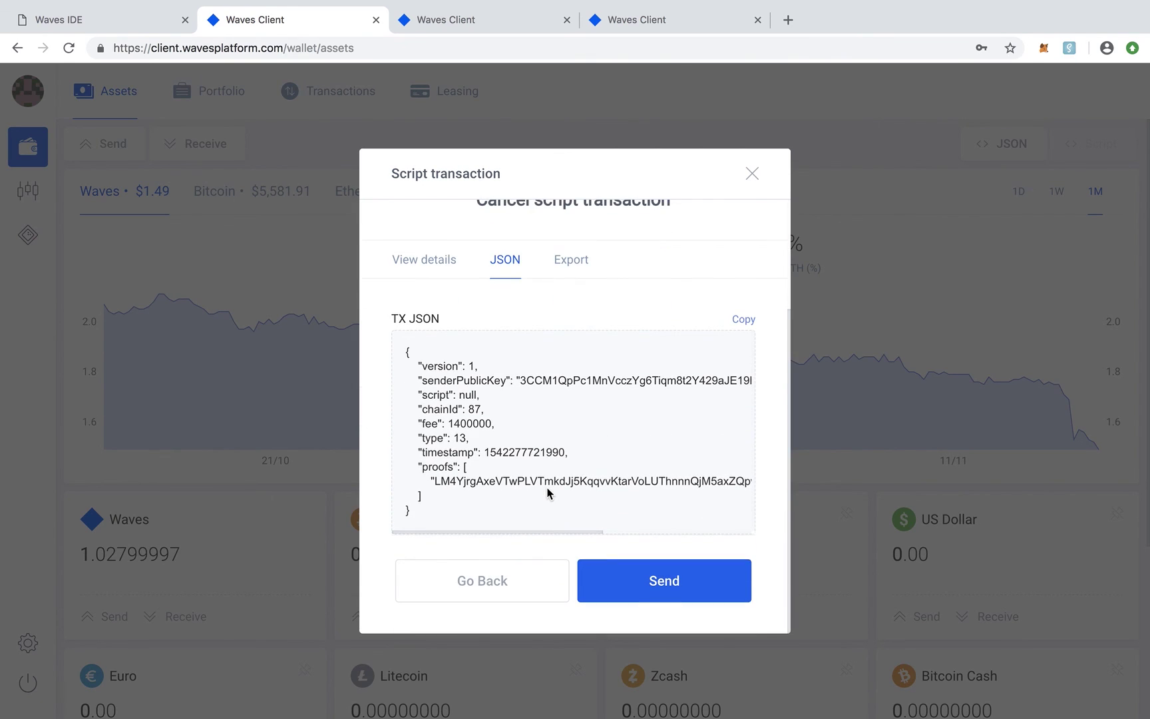
pyautogui.click(743, 319)
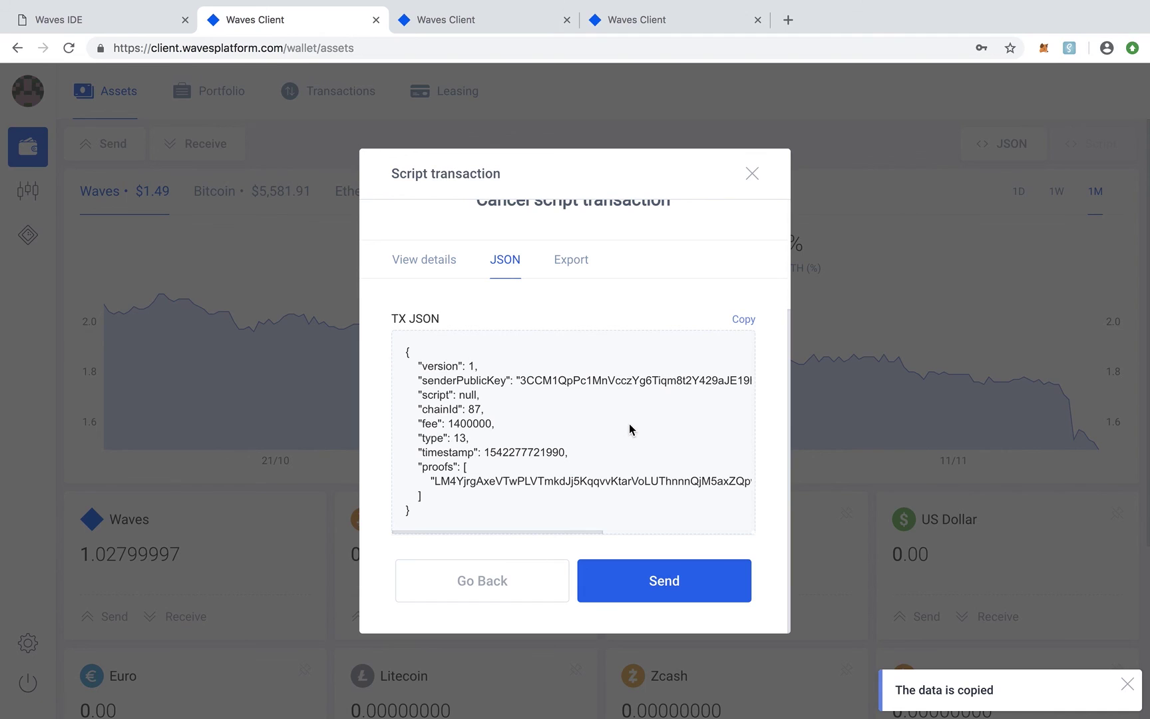
# In the co-signer's wallet, paste the cancel-script JSON, sign and send it, then view details
pyautogui.click(494, 19)
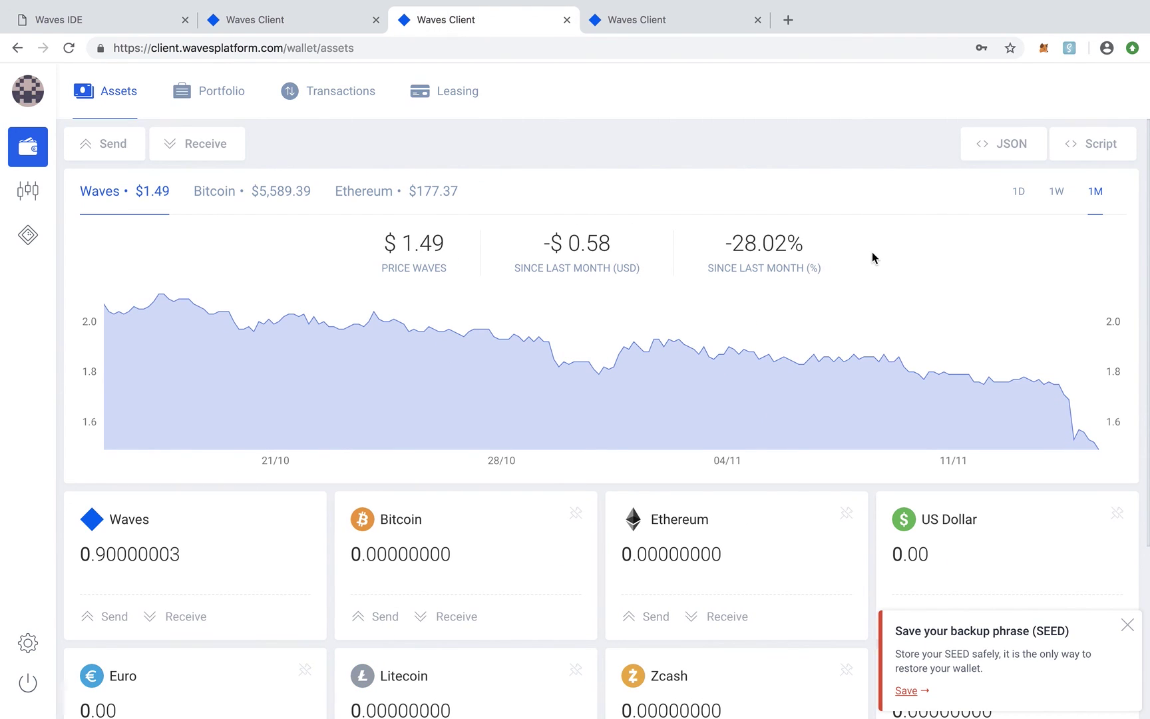
pyautogui.click(1004, 143)
pyautogui.click(620, 294)
pyautogui.hotkey('ctrl', 'v')
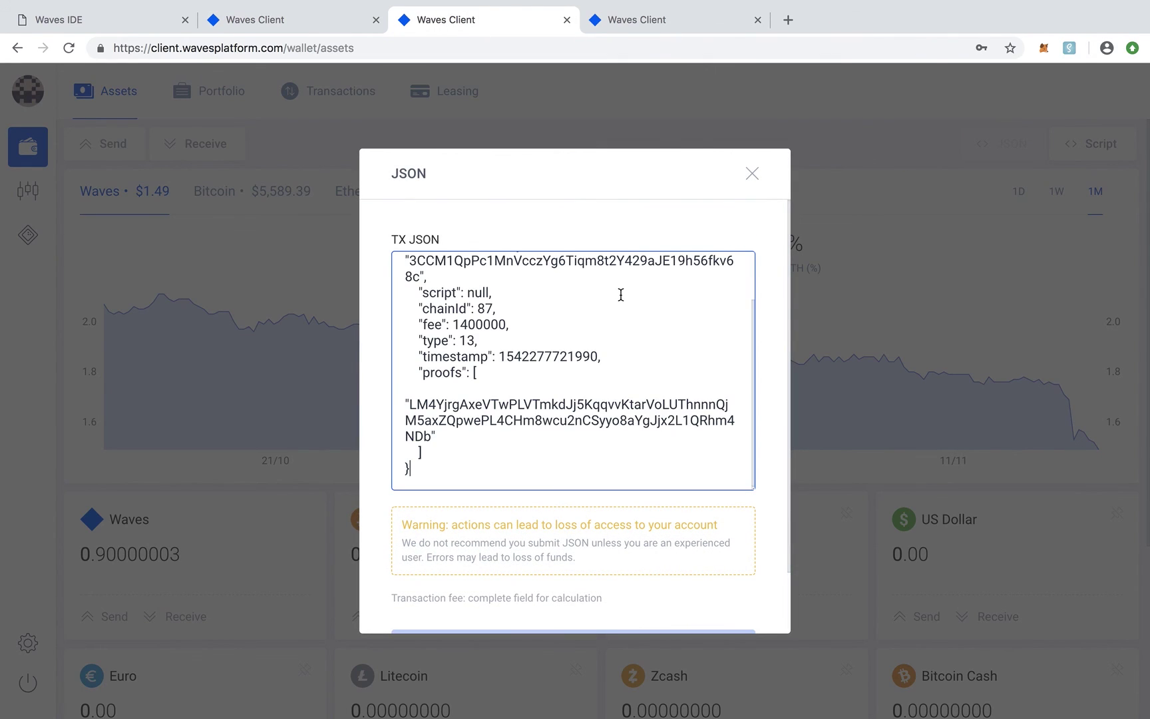
pyautogui.scroll(-5, 620, 333)
pyautogui.click(575, 581)
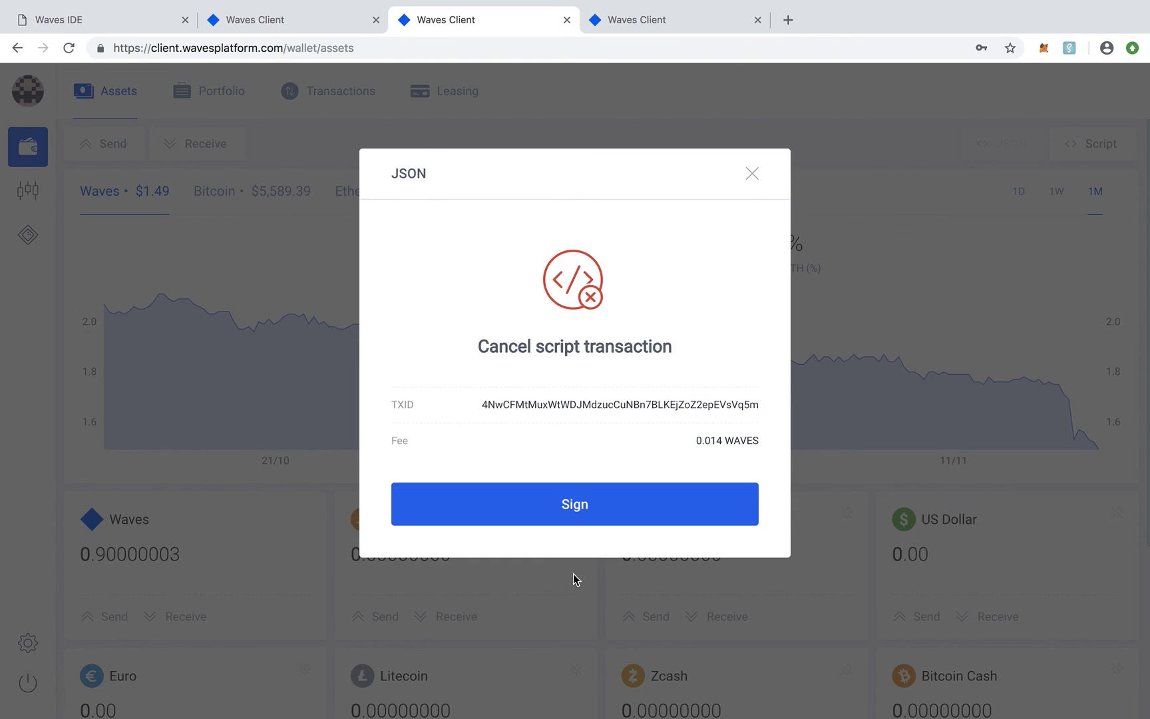
pyautogui.click(607, 500)
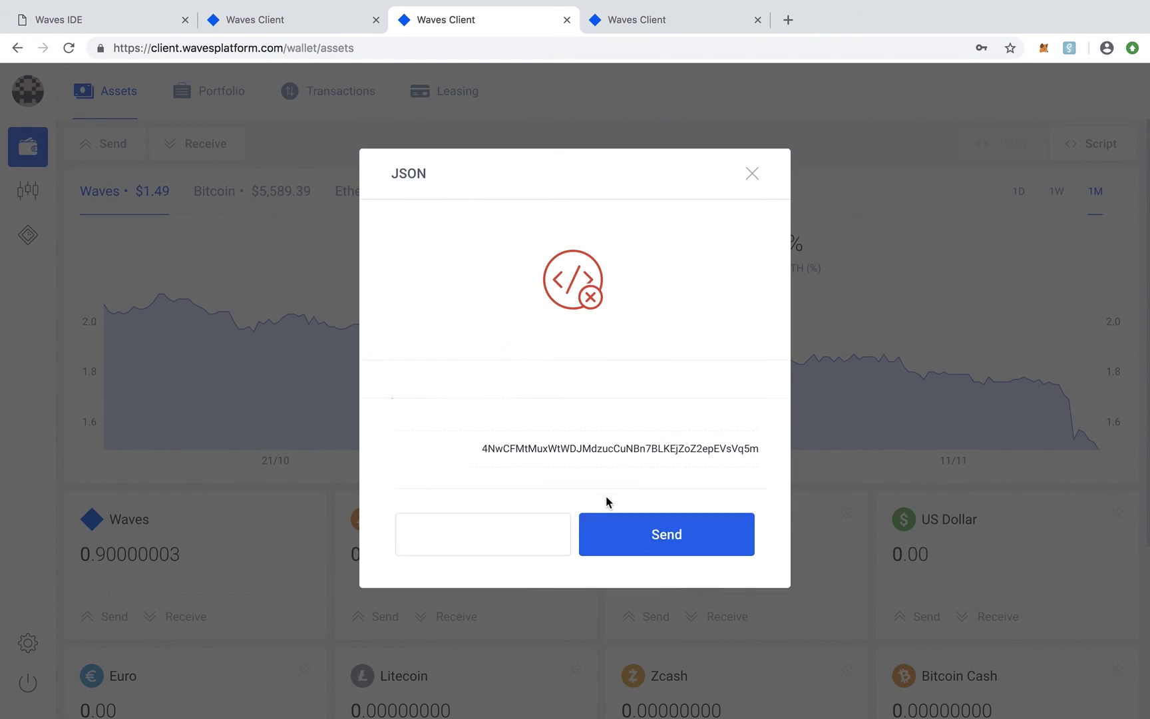
pyautogui.click(655, 586)
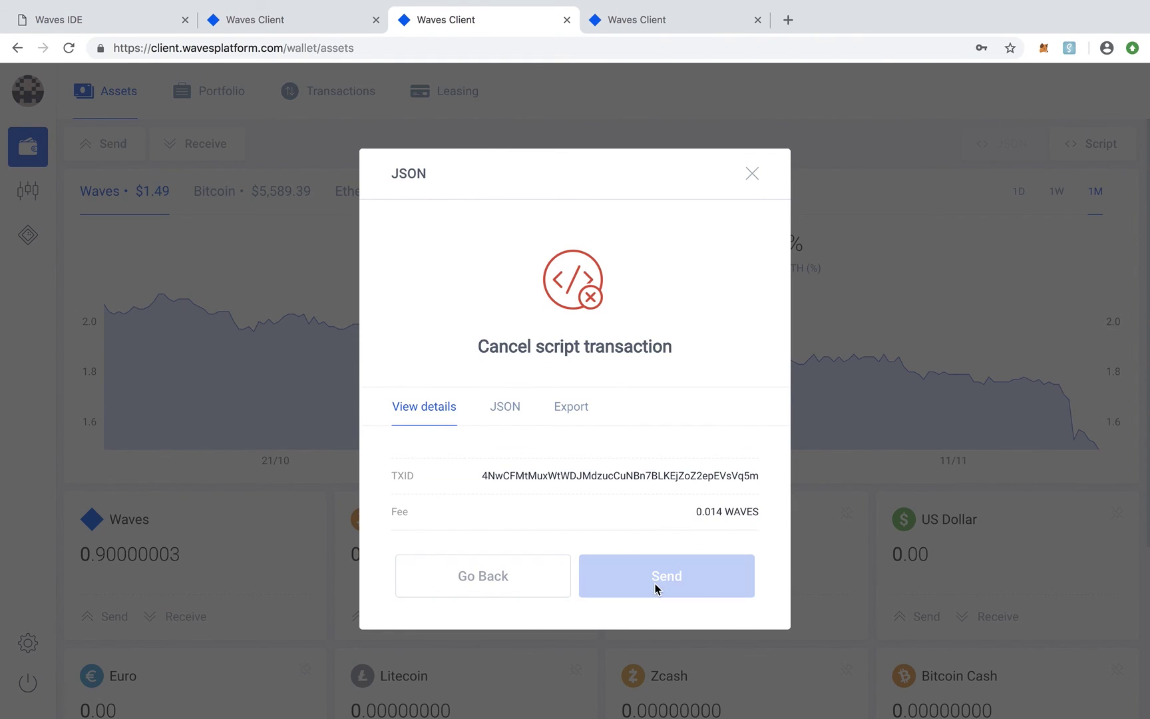
pyautogui.click(597, 433)
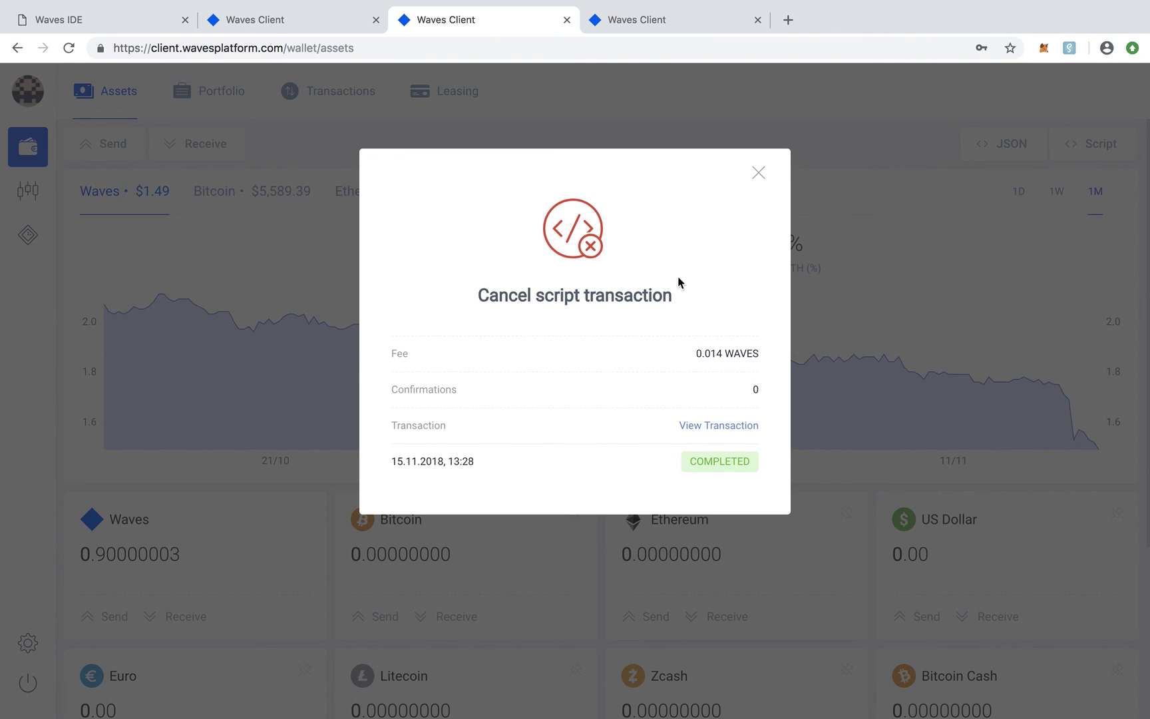
pyautogui.click(758, 174)
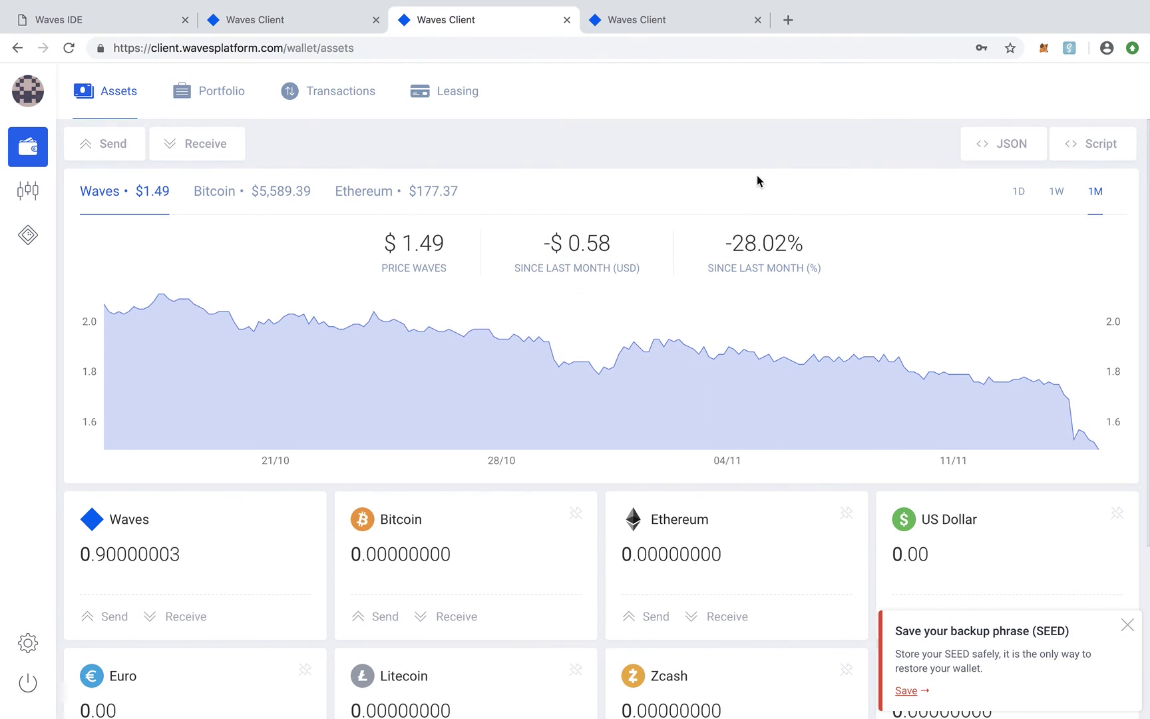